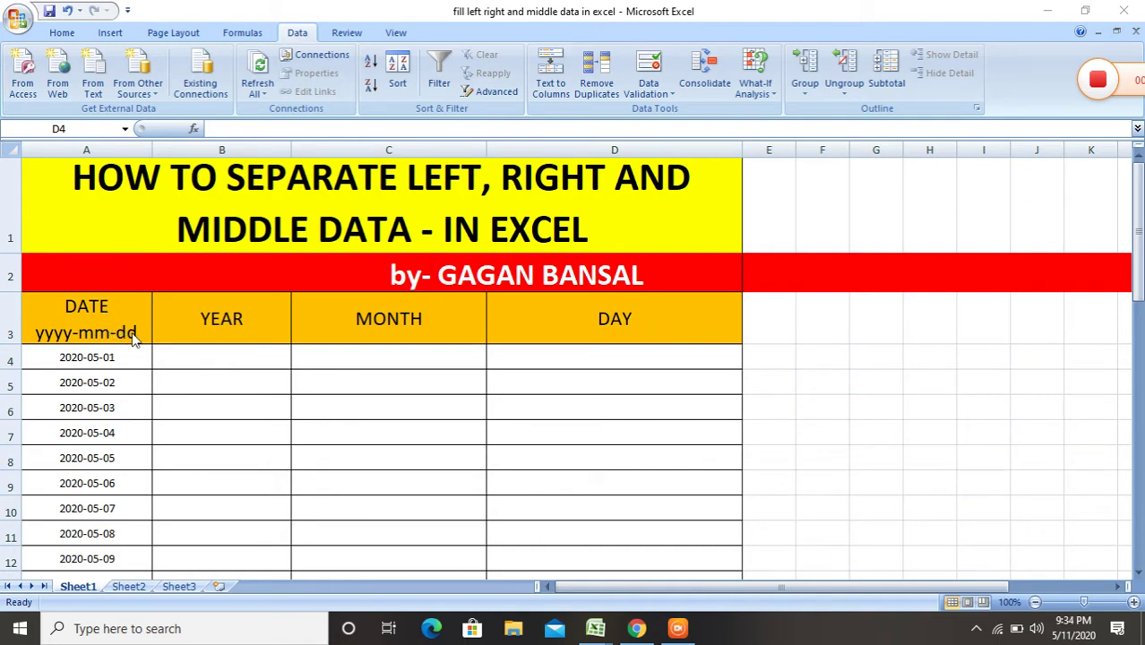
# Inspect the date 2020-05-01 in A4 to locate its four year characters.
pyautogui.click(86, 359)
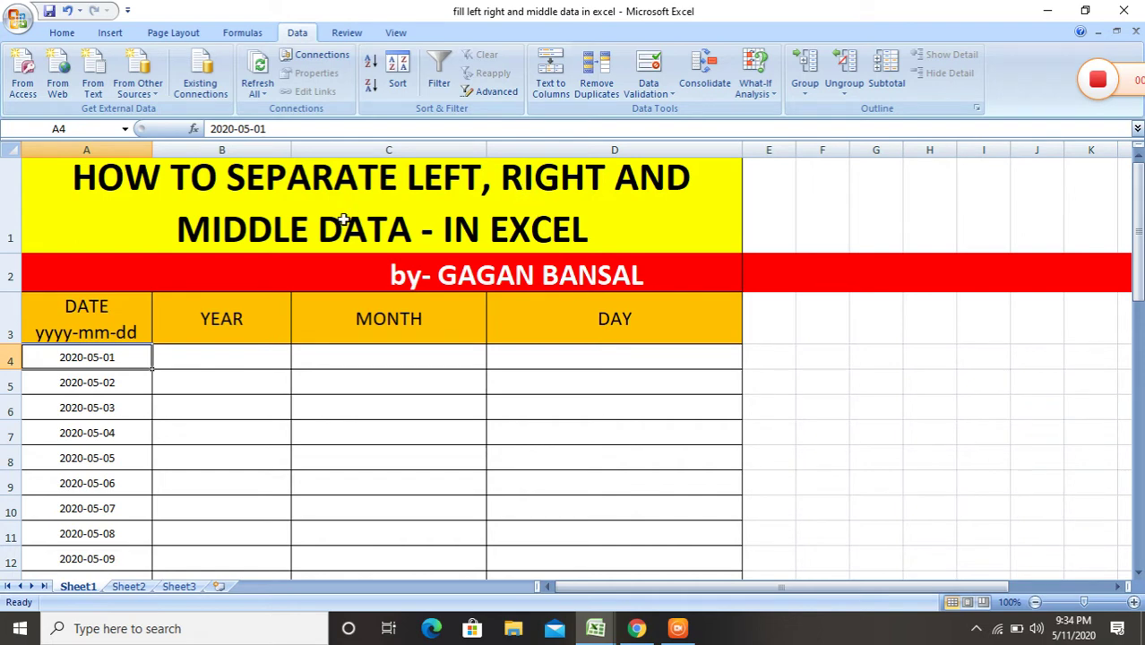
pyautogui.click(219, 361)
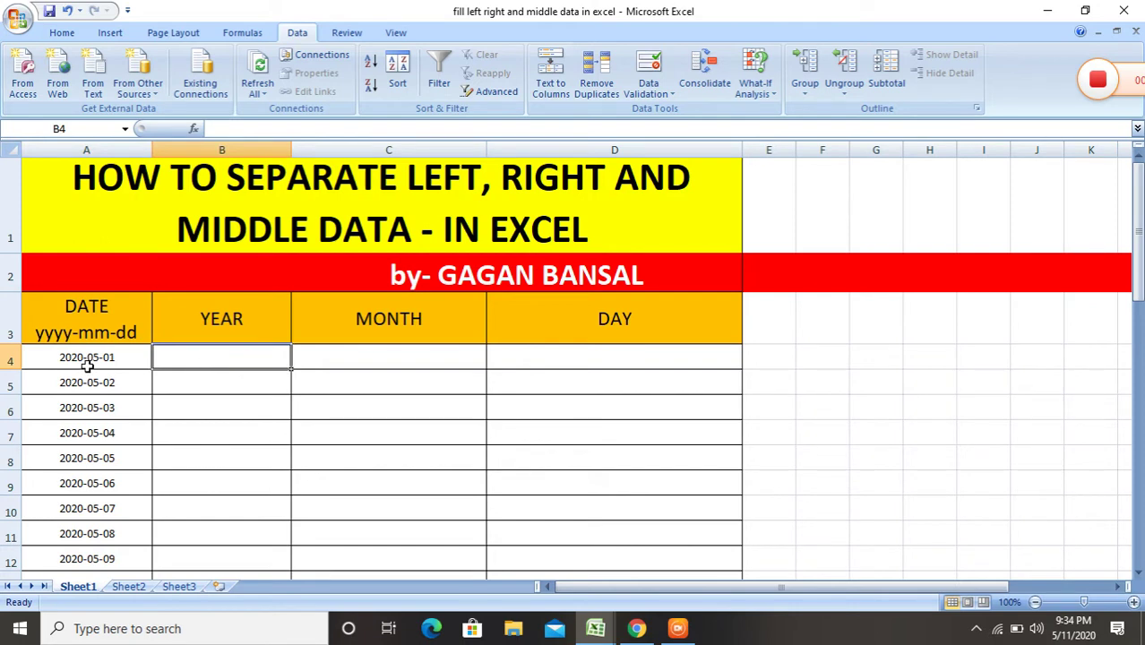
pyautogui.click(70, 360)
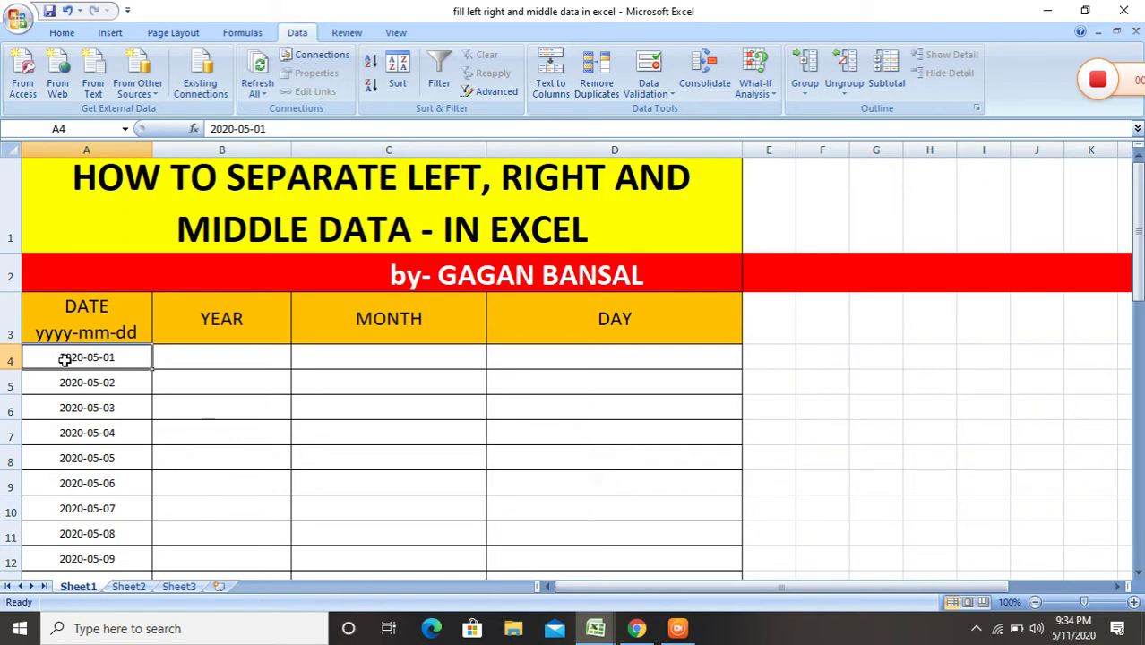
pyautogui.doubleClick(64, 359)
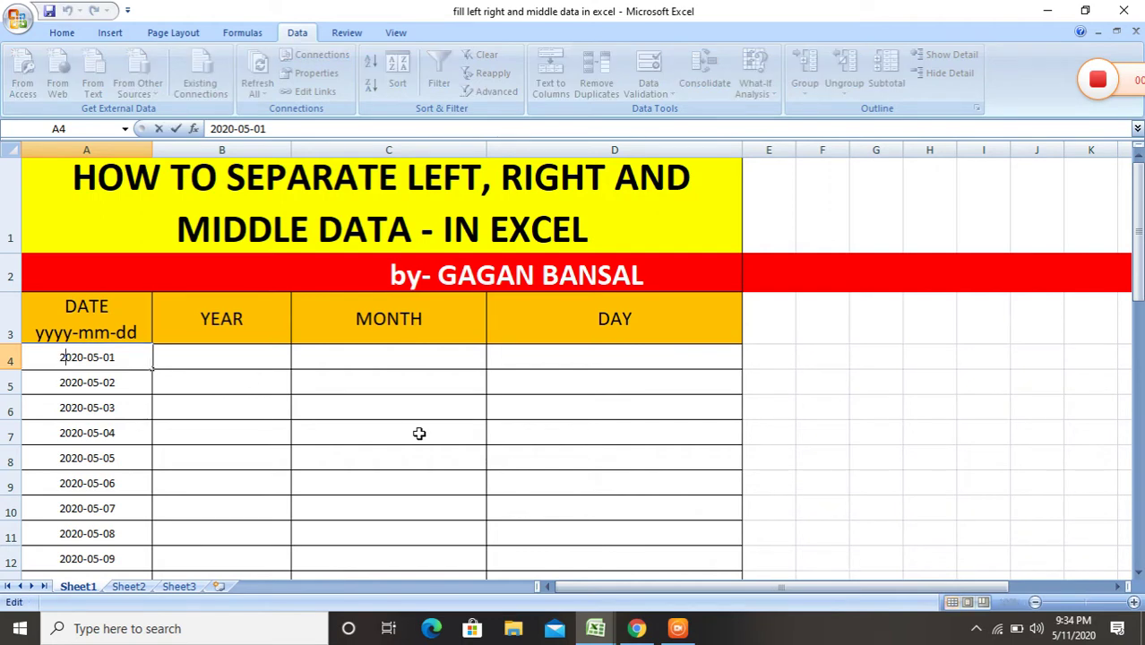
pyautogui.hotkey('shift', 'Home')
pyautogui.press('Right')
pyautogui.press('Right')
pyautogui.press('Right')
pyautogui.press('Right')
pyautogui.press('Right')
pyautogui.press('Right')
pyautogui.press('Right')
pyautogui.press('Right')
# Enter =LEFT(A4,4) in B4 so the first YEAR cell shows 2020.
pyautogui.click(255, 361)
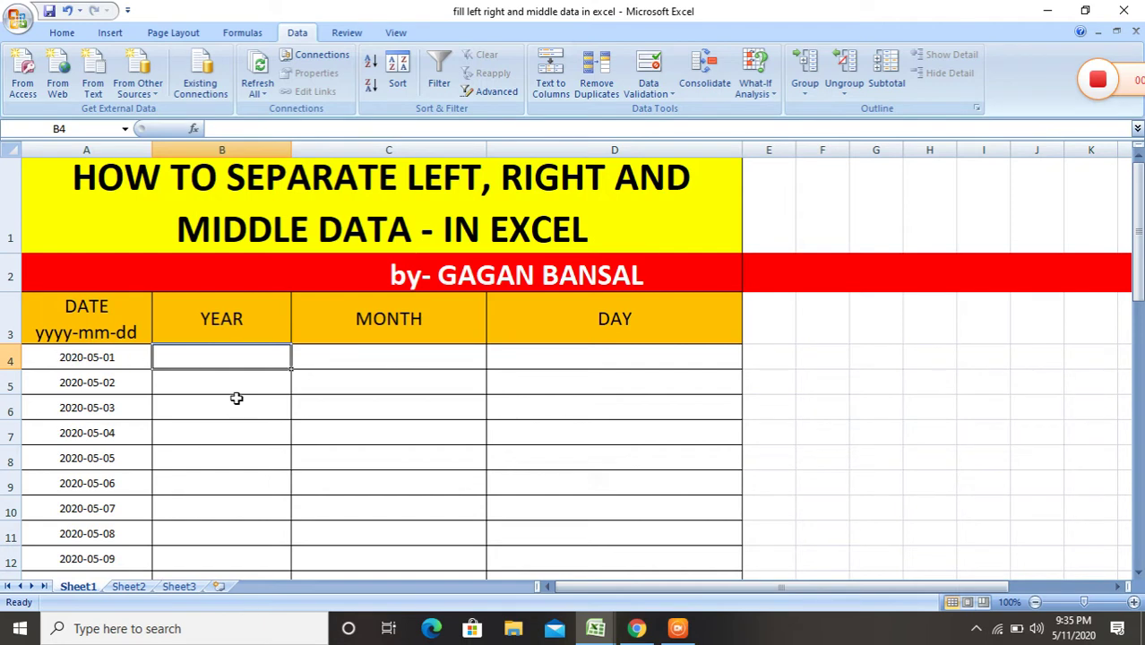
pyautogui.write('=')
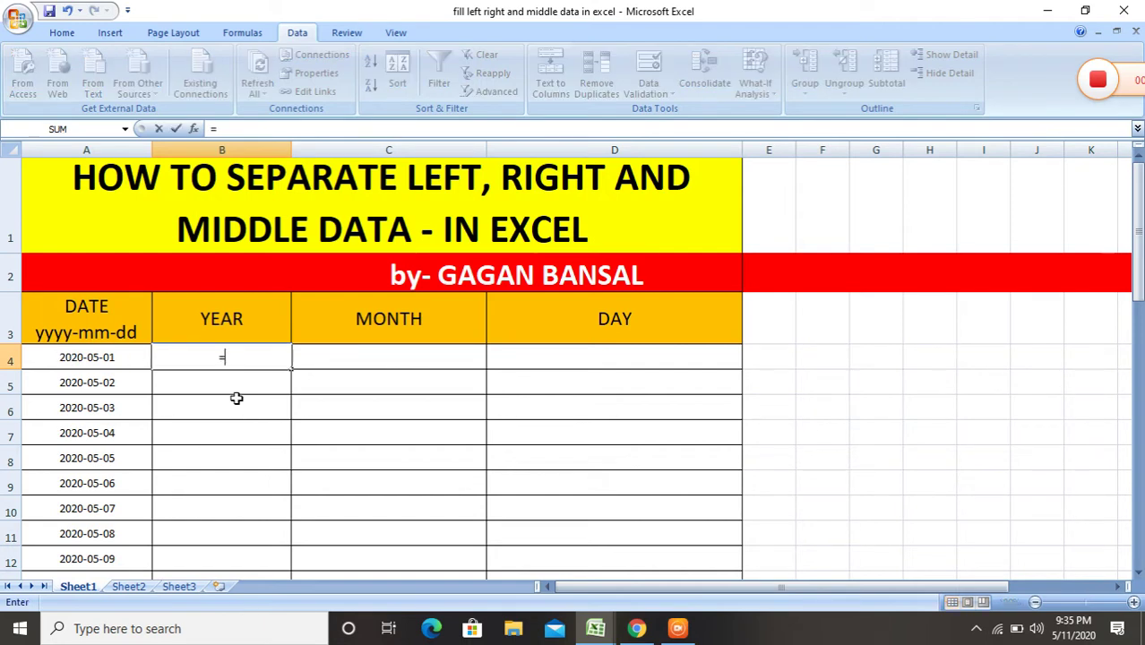
pyautogui.write('LEFT')
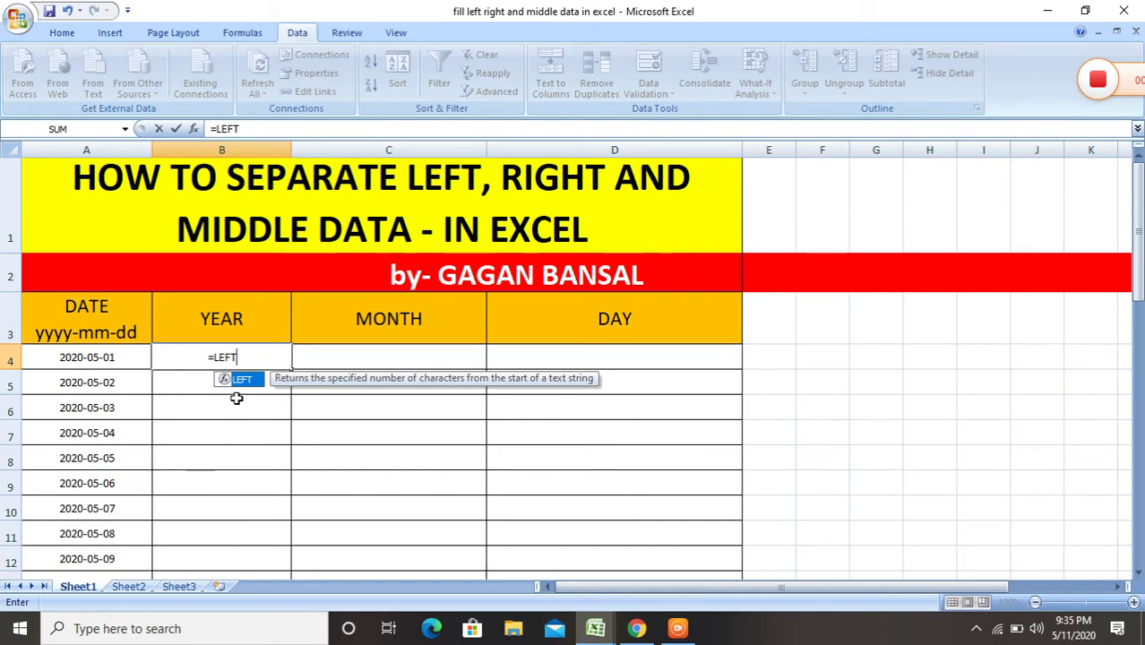
pyautogui.write('(')
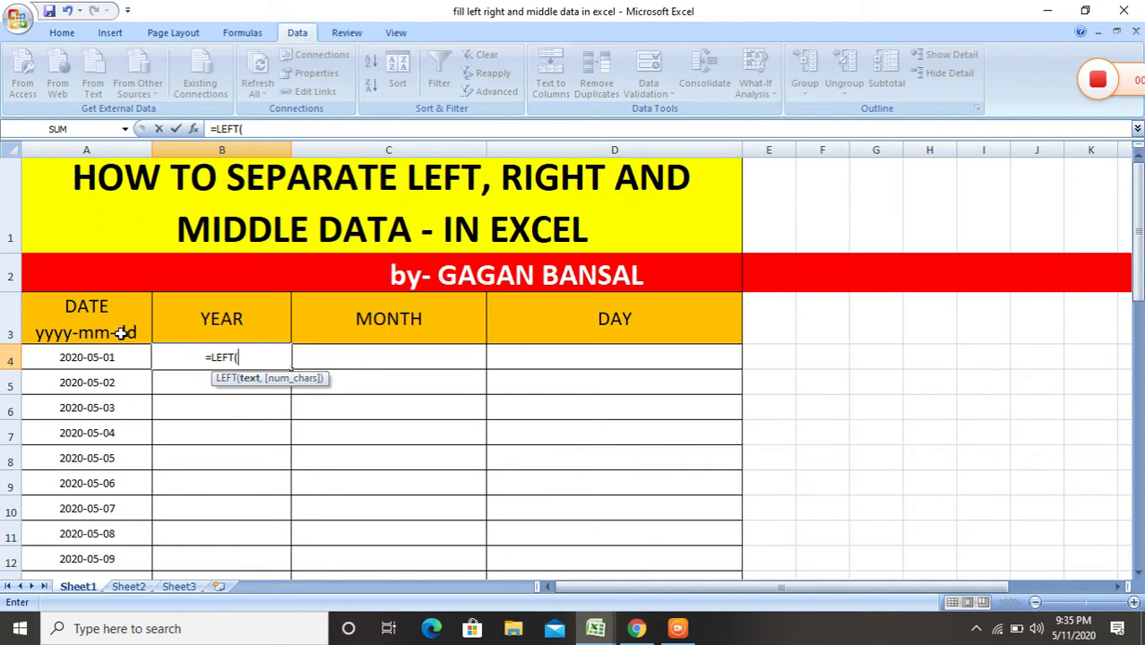
pyautogui.click(112, 360)
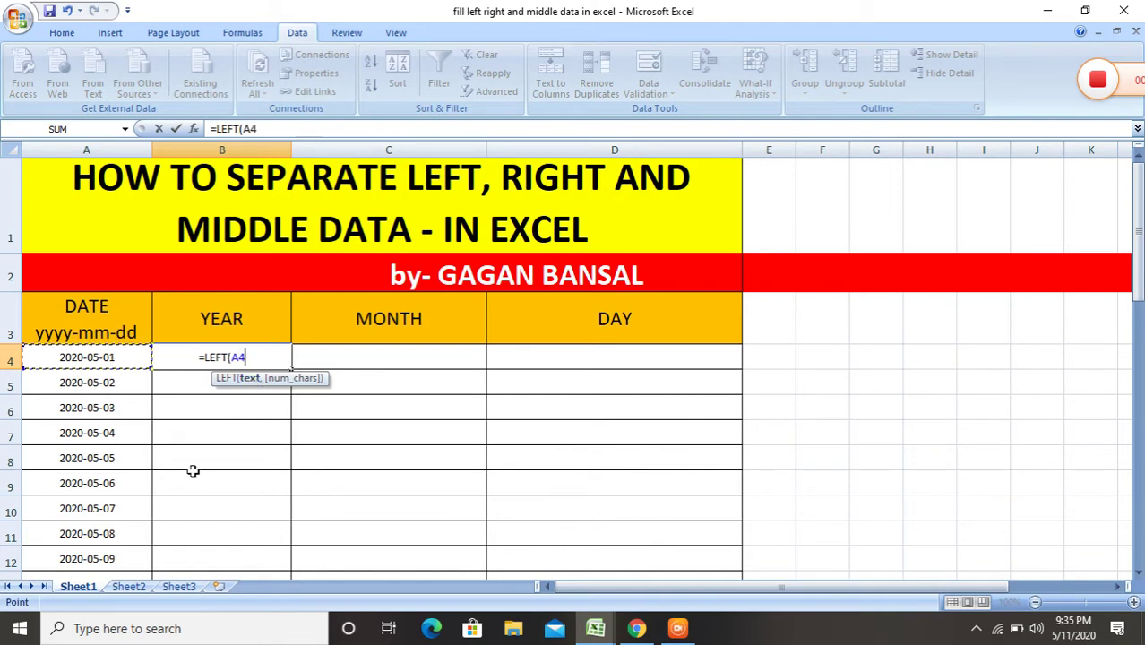
pyautogui.press('F8')
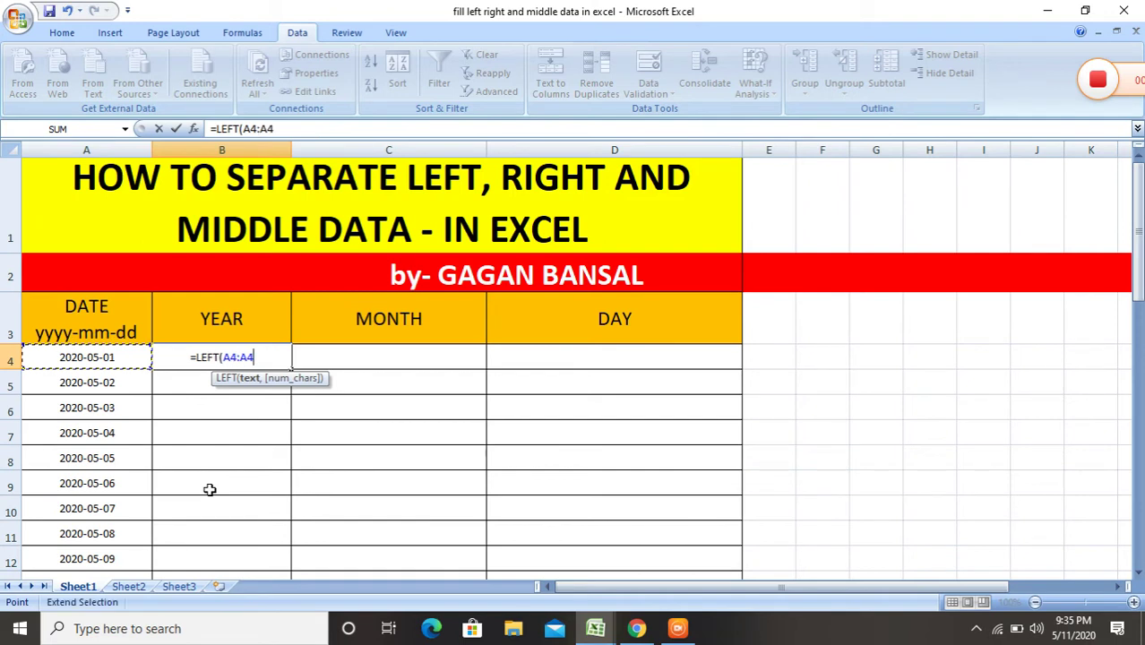
pyautogui.press('BackSpace')
pyautogui.press('BackSpace')
pyautogui.press('BackSpace')
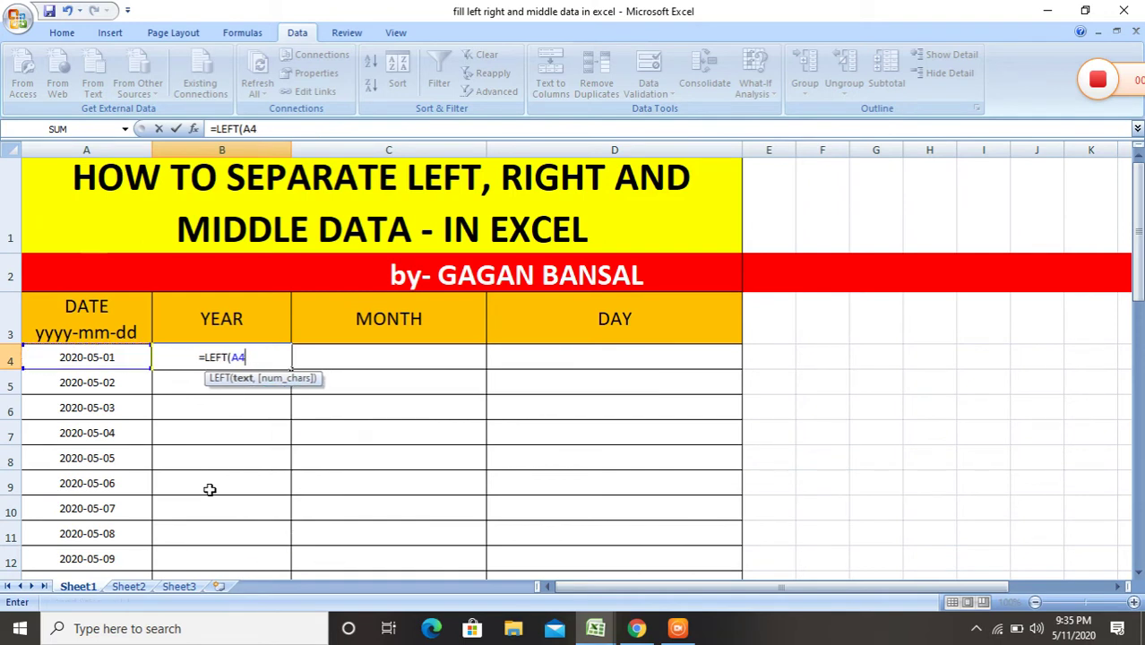
pyautogui.write(',')
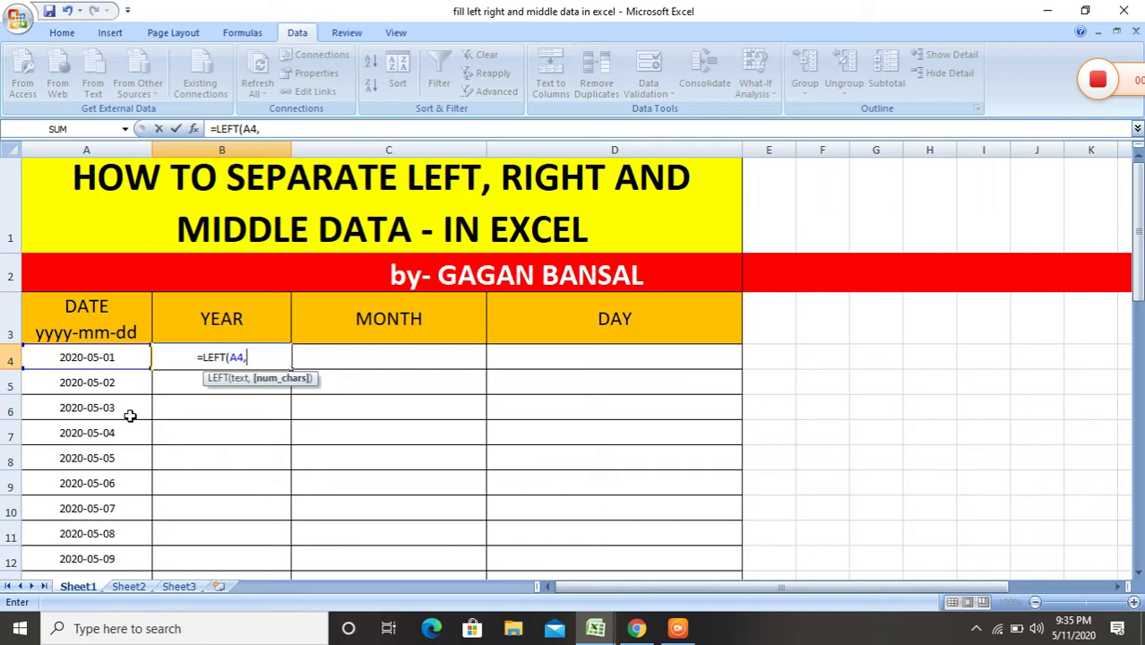
pyautogui.write('4')
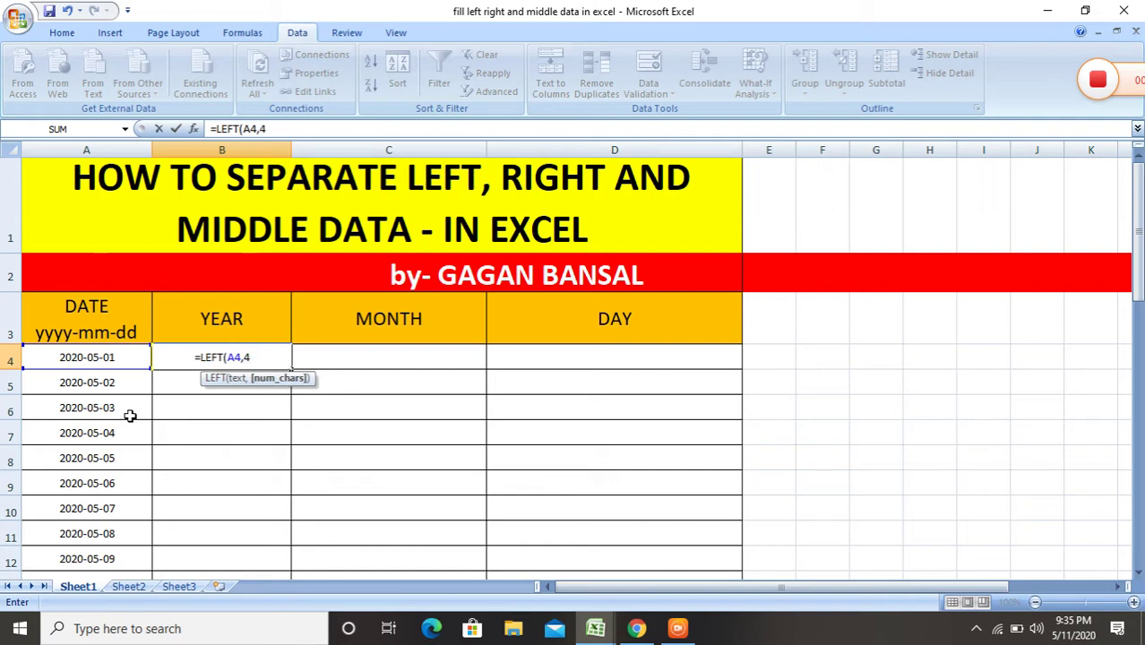
pyautogui.write(')')
pyautogui.press('Return')
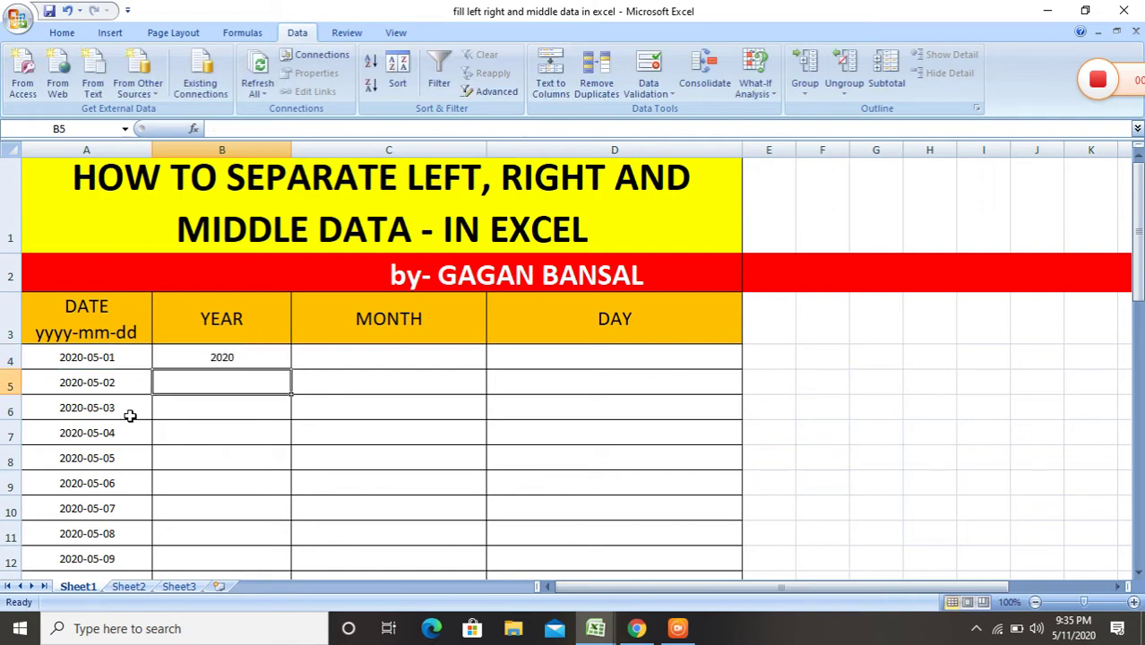
pyautogui.click(237, 360)
pyautogui.click(370, 357)
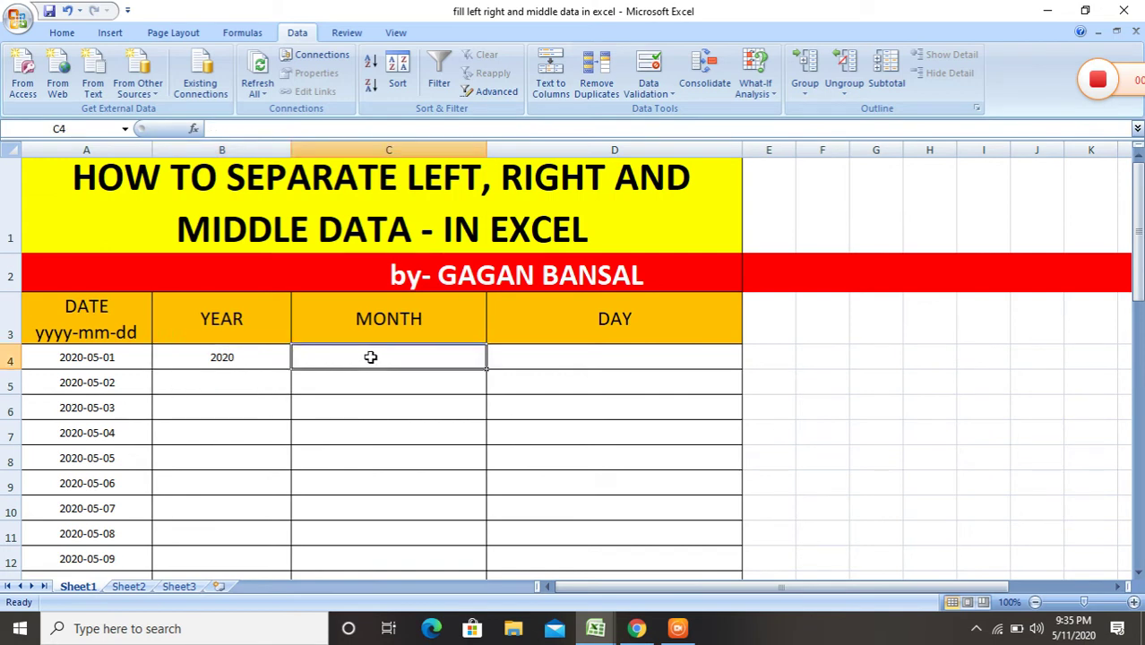
# Enter =RIGHT(A4,2) in D4 so the first DAY cell shows 01.
pyautogui.click(560, 354)
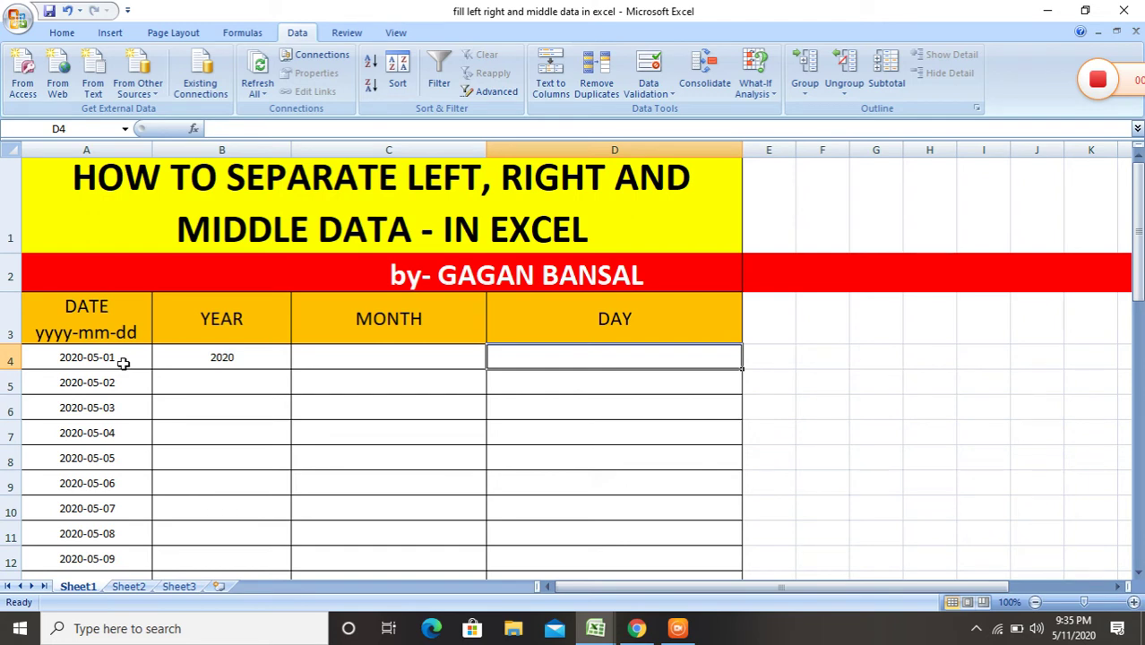
pyautogui.write('=')
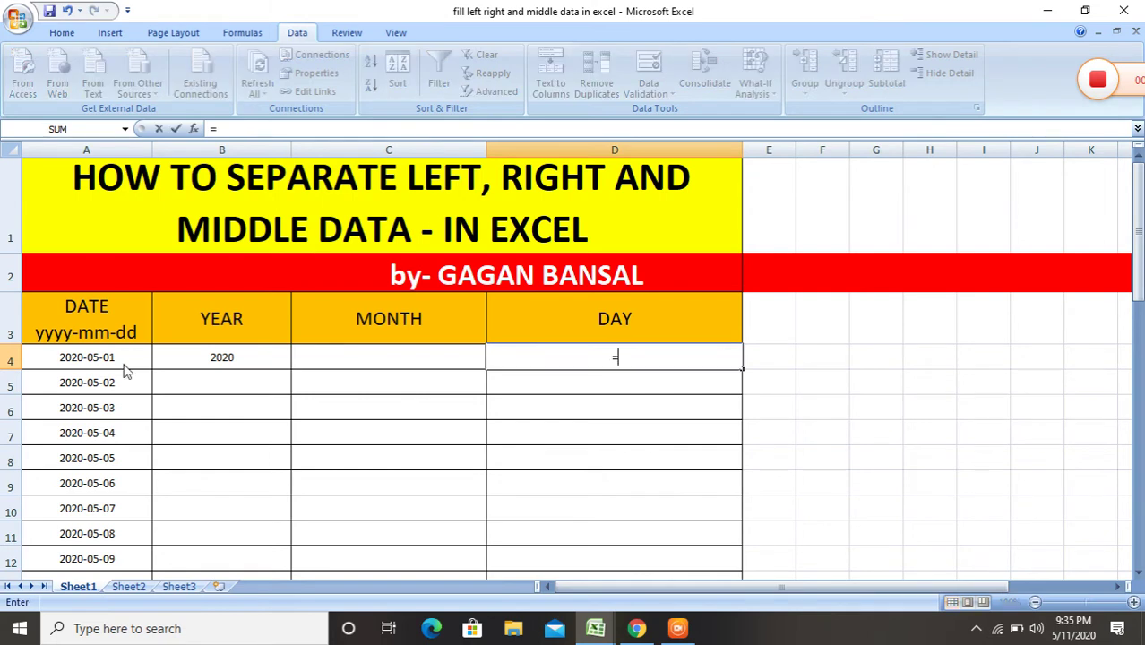
pyautogui.write('R')
pyautogui.write('IGHT')
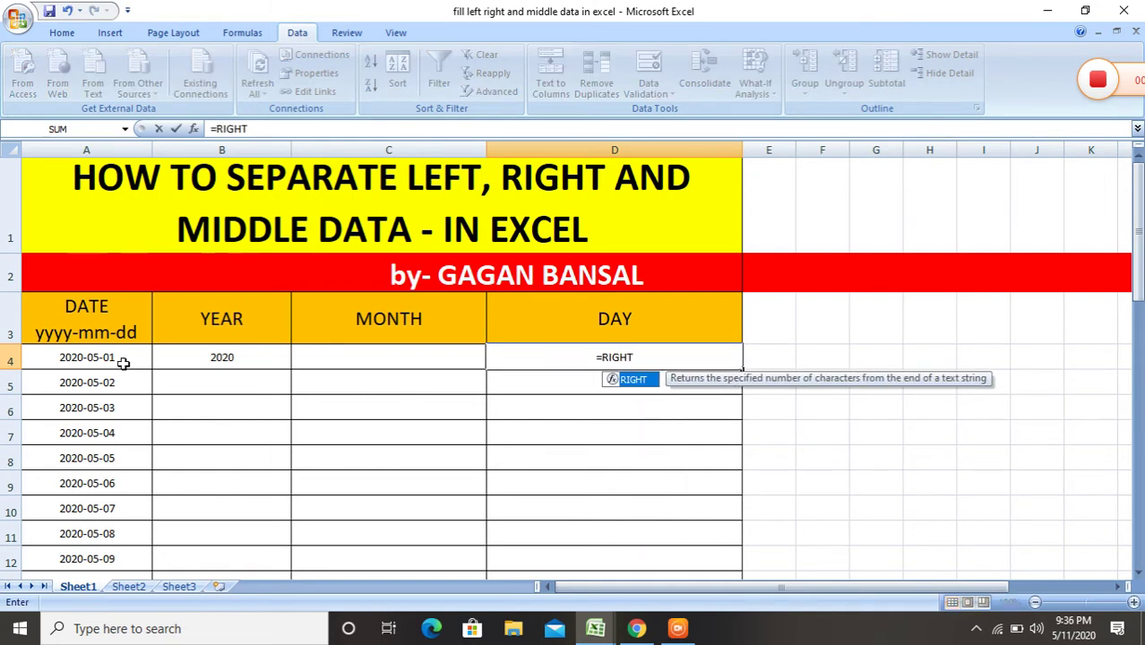
pyautogui.write('(')
pyautogui.click(125, 364)
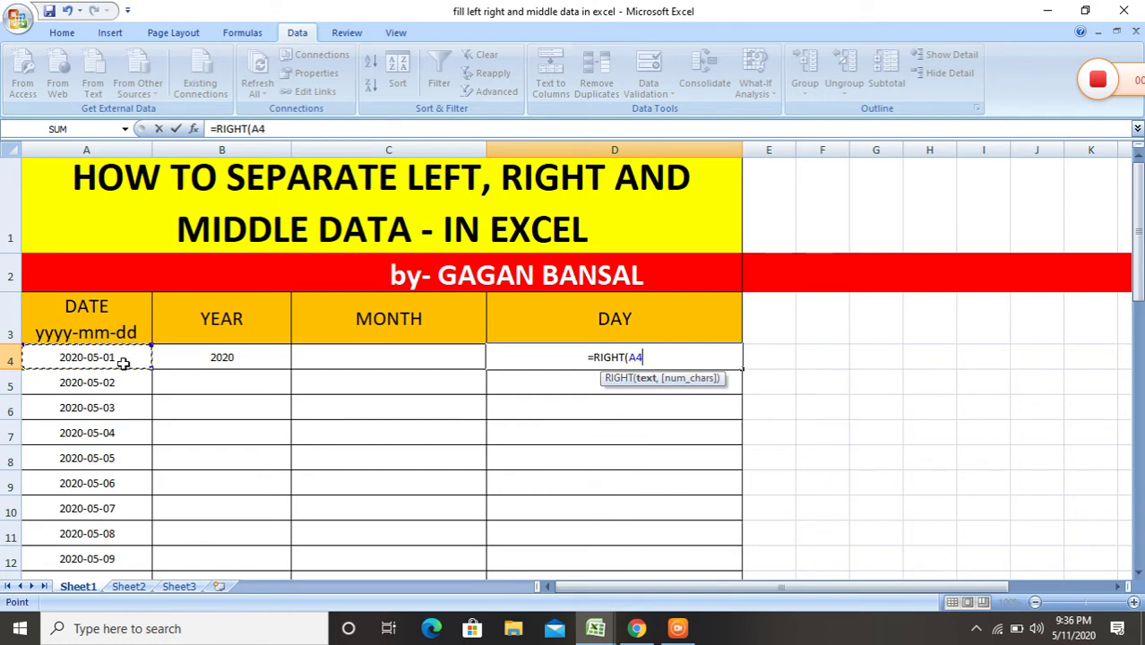
pyautogui.write(',')
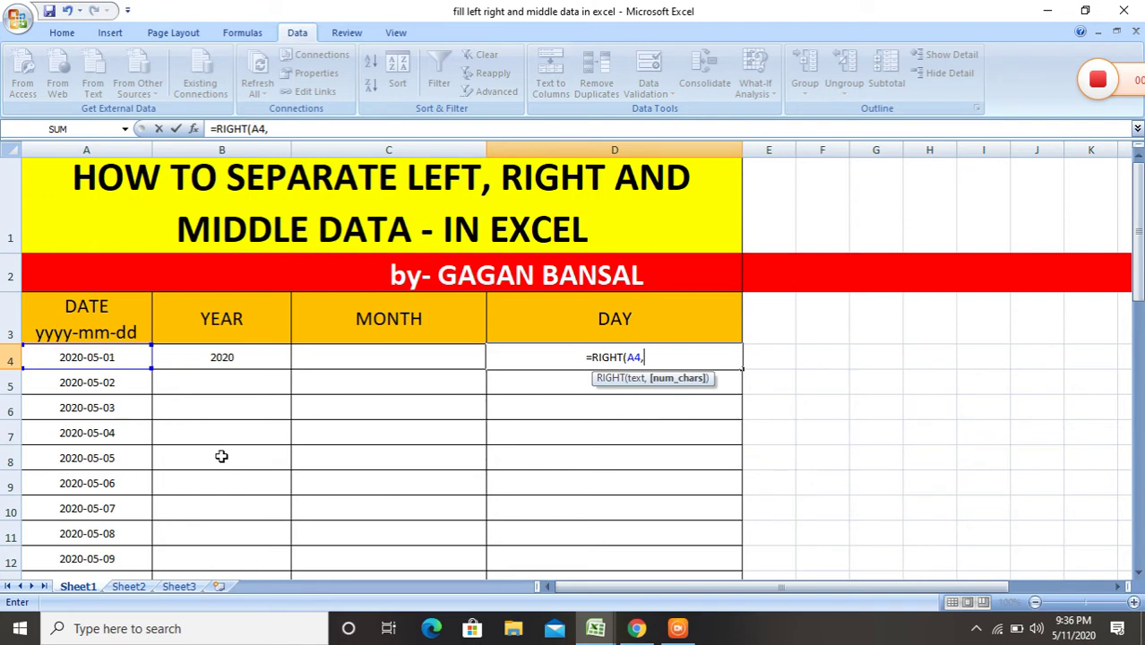
pyautogui.write('2')
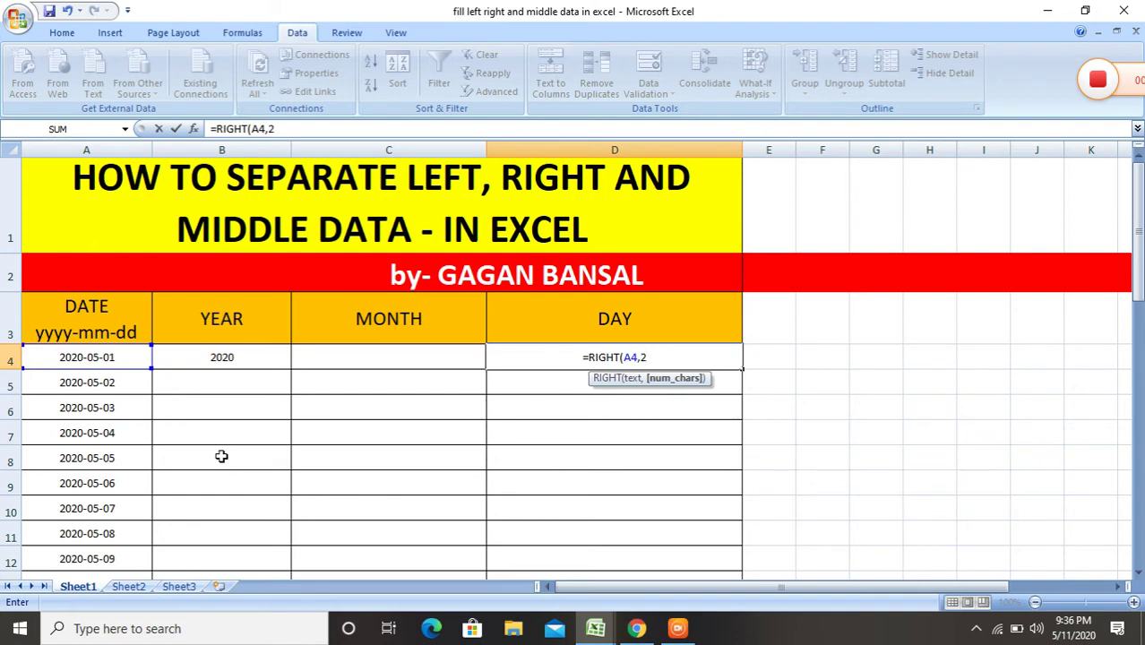
pyautogui.write(')')
pyautogui.press('Return')
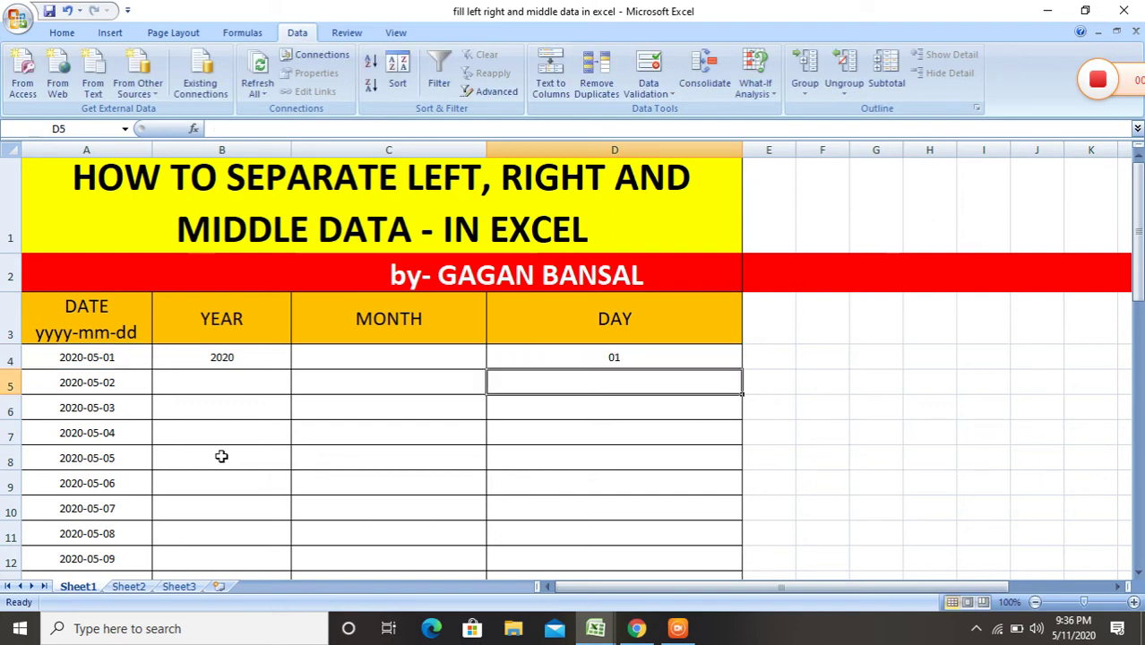
pyautogui.click(387, 360)
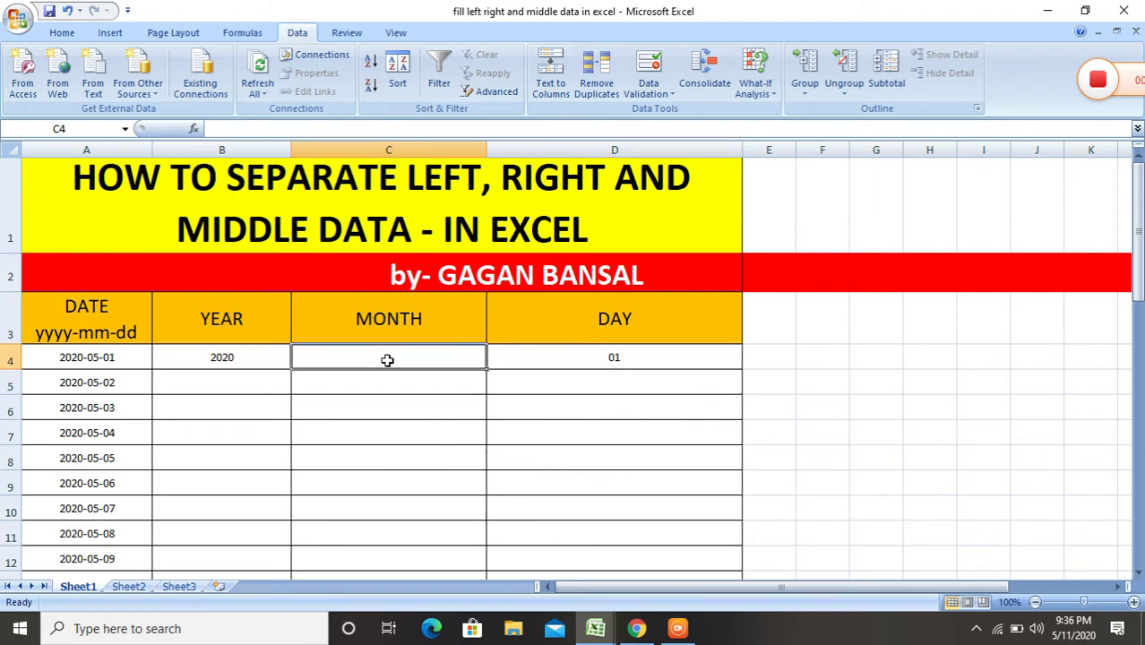
# Type =MID(A4,6,2) into C4 to extract the month 05 from the date.
pyautogui.write('=')
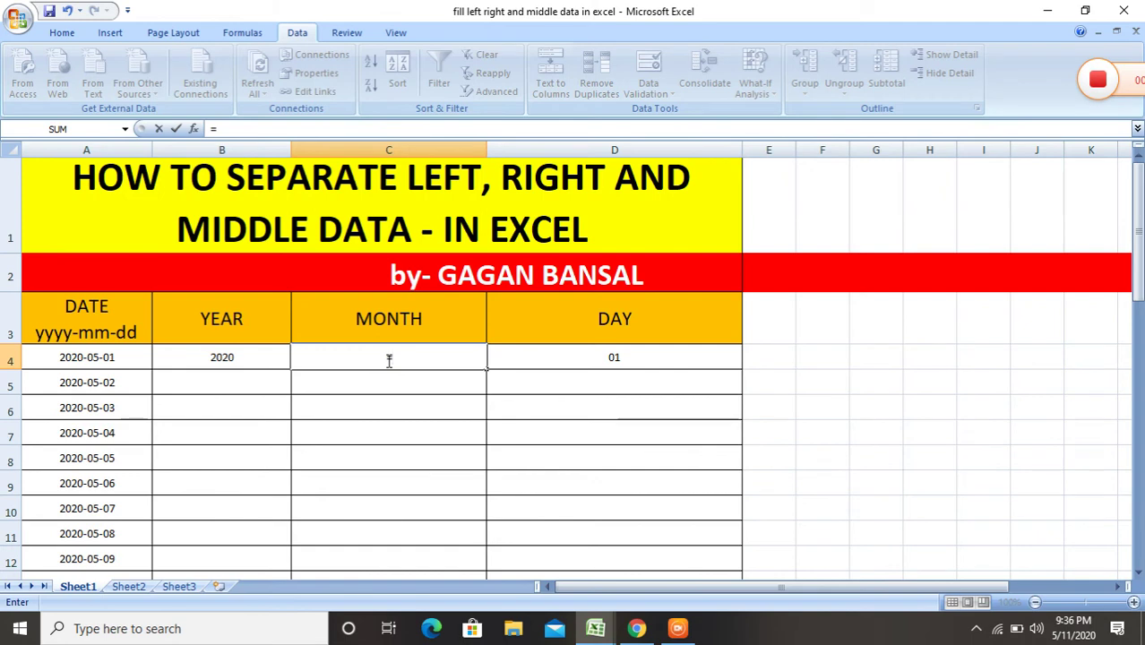
pyautogui.write('MID')
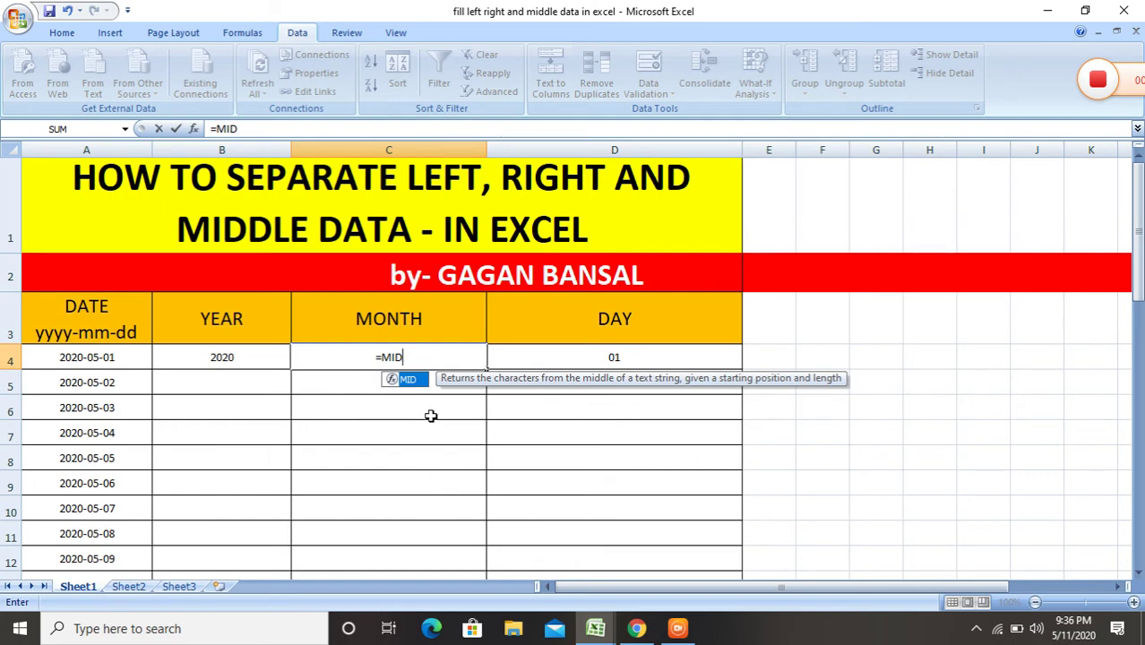
pyautogui.write('(')
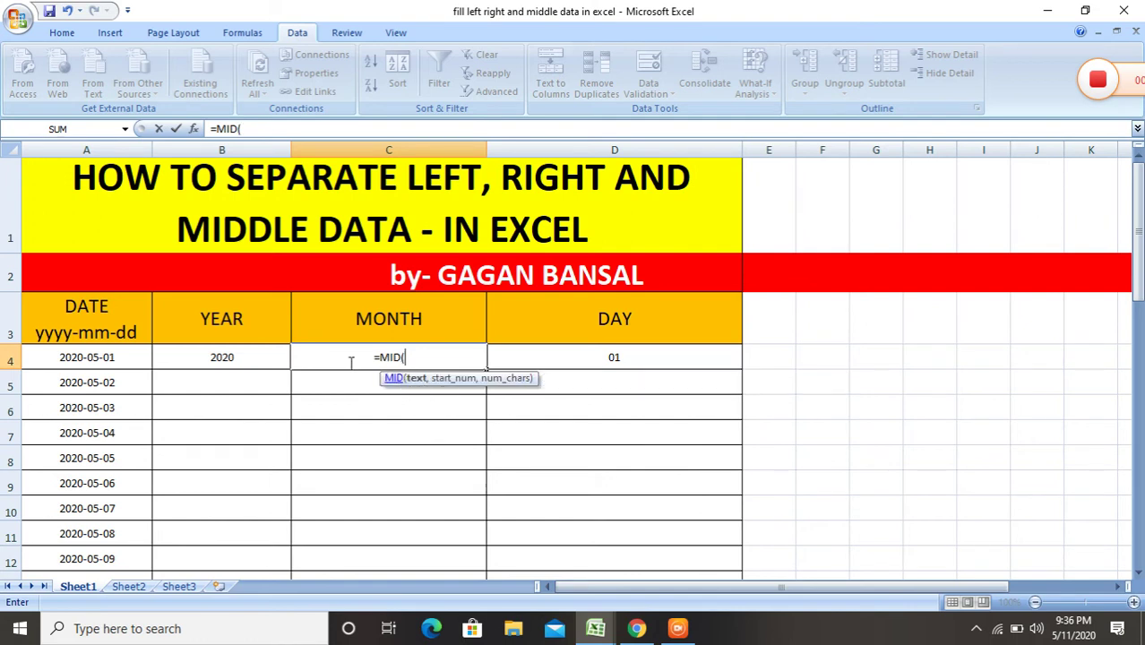
pyautogui.click(125, 355)
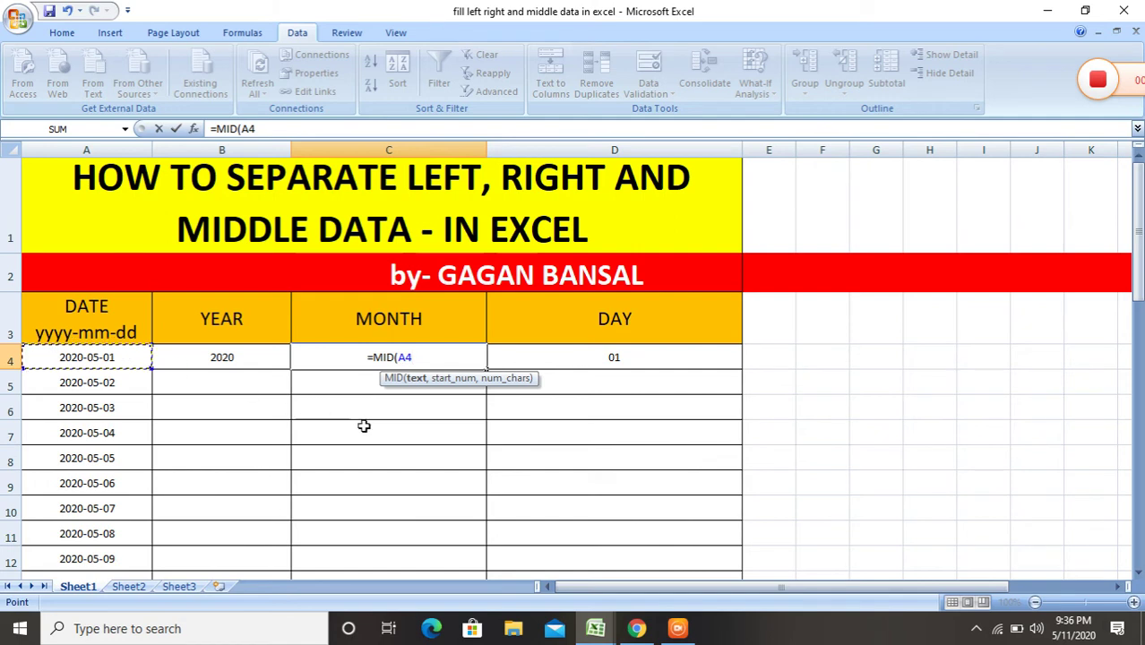
pyautogui.write(',')
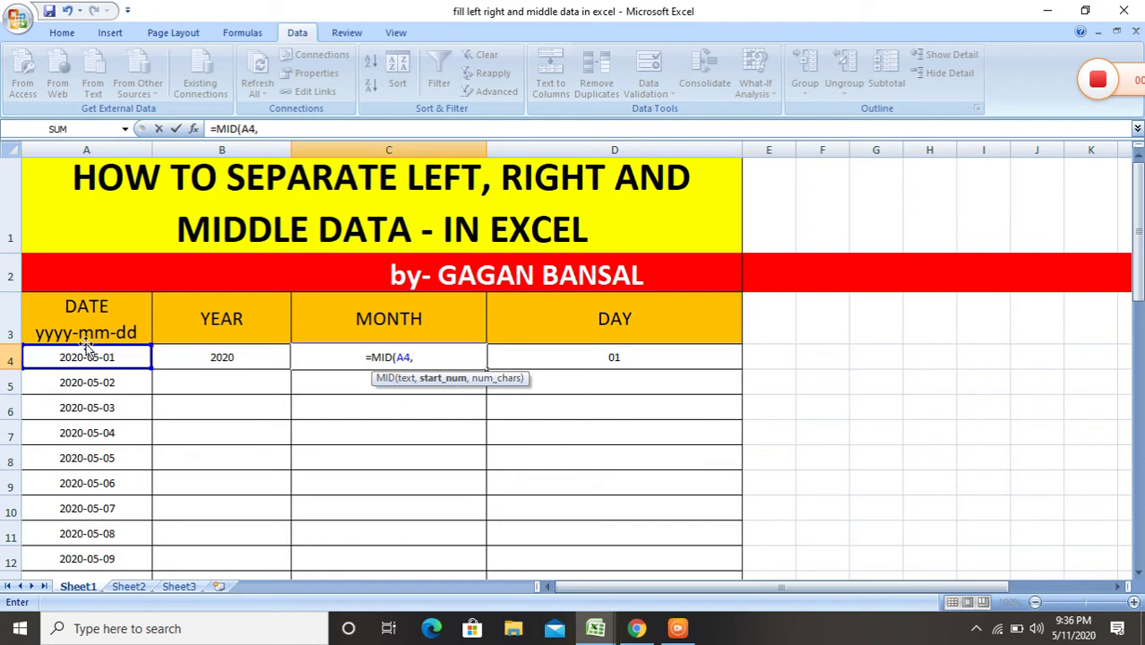
pyautogui.moveTo(75, 363); pyautogui.dragTo(85, 375)
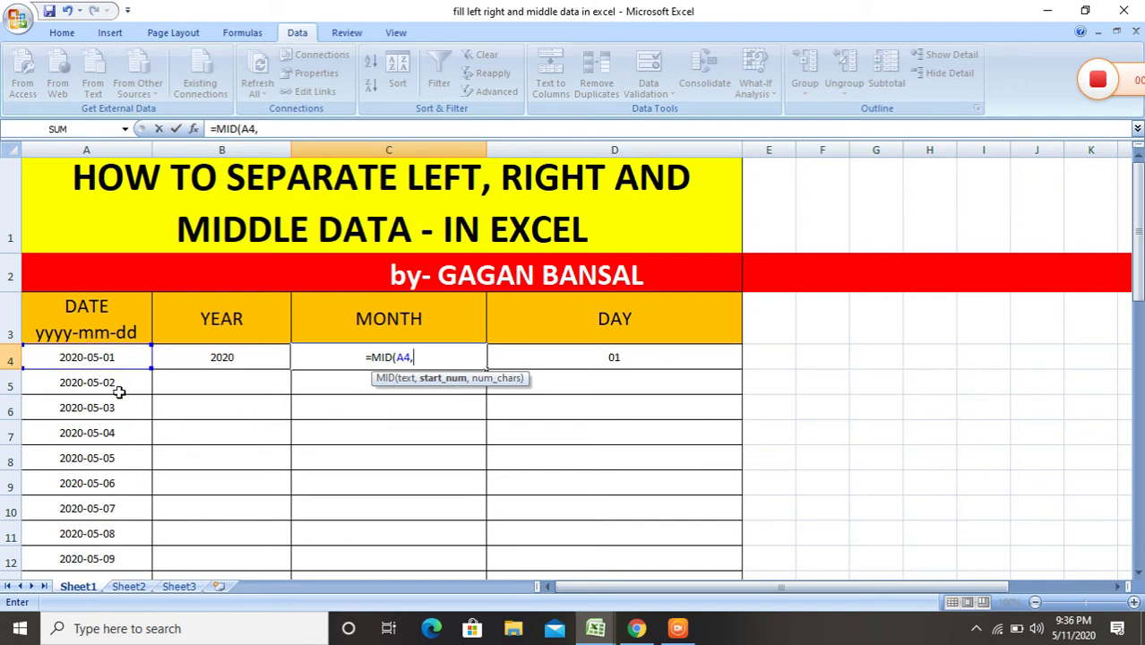
pyautogui.moveTo(85, 375); pyautogui.dragTo(119, 392)
pyautogui.write('6')
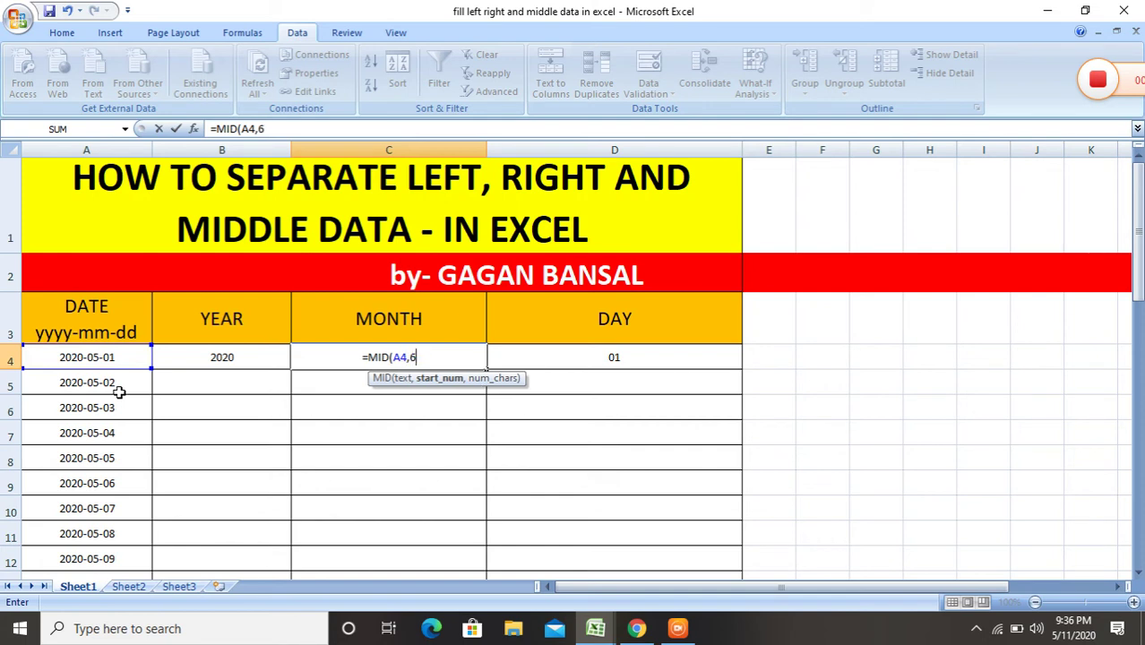
pyautogui.write(',')
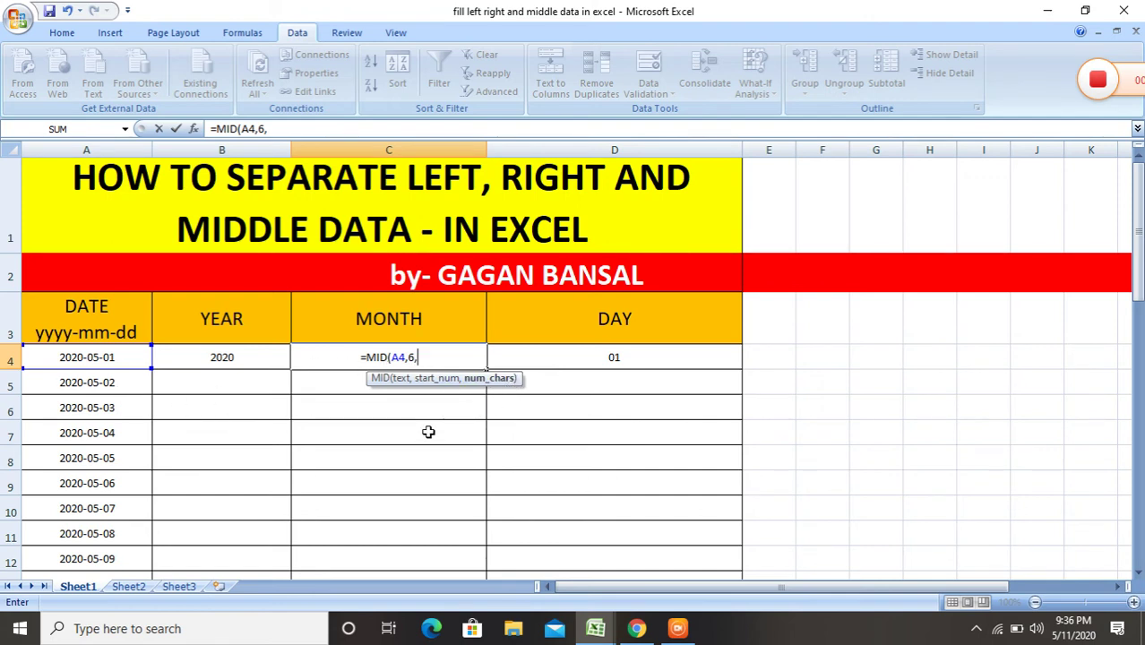
pyautogui.write('2)')
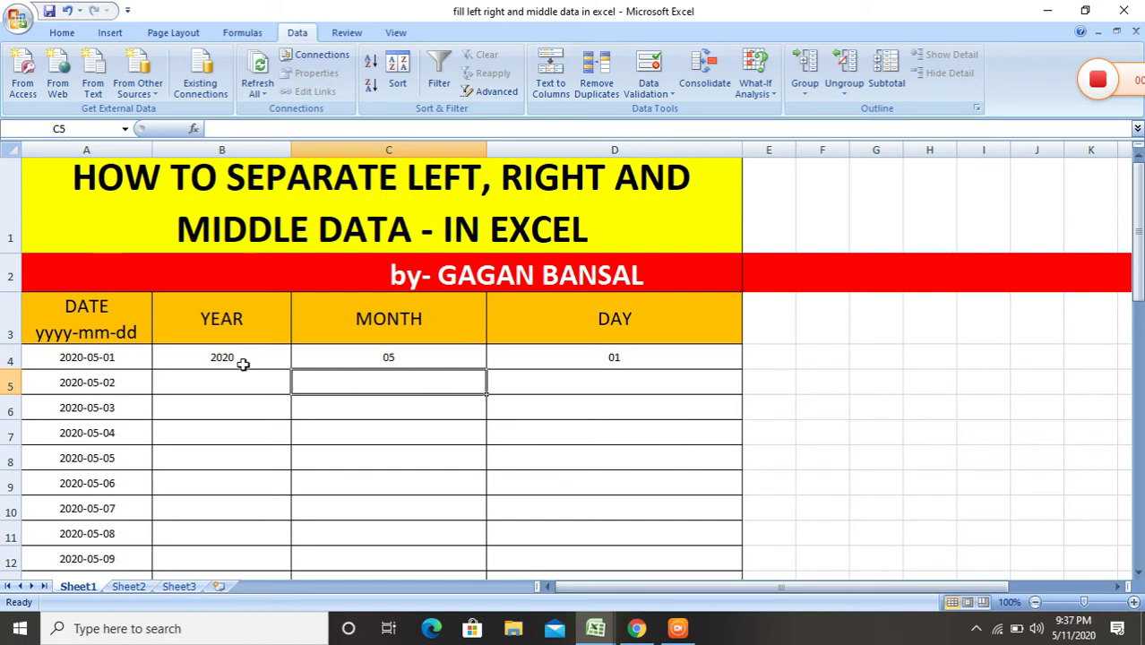
# Fill the B4:D4 YEAR, MONTH and DAY formulas down to row 34.
pyautogui.moveTo(243, 364); pyautogui.dragTo(578, 356)
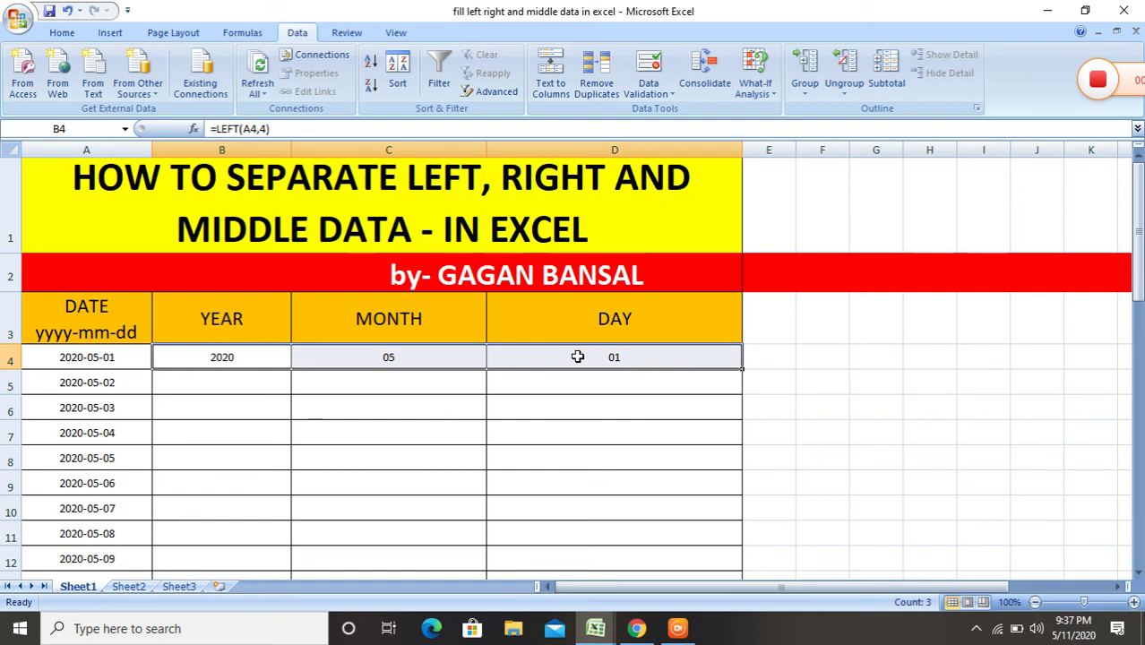
pyautogui.moveTo(742, 369)
pyautogui.mouseDown()
pyautogui.moveTo(733, 587)
pyautogui.moveTo(728, 525)
pyautogui.moveTo(741, 529)
pyautogui.mouseUp()
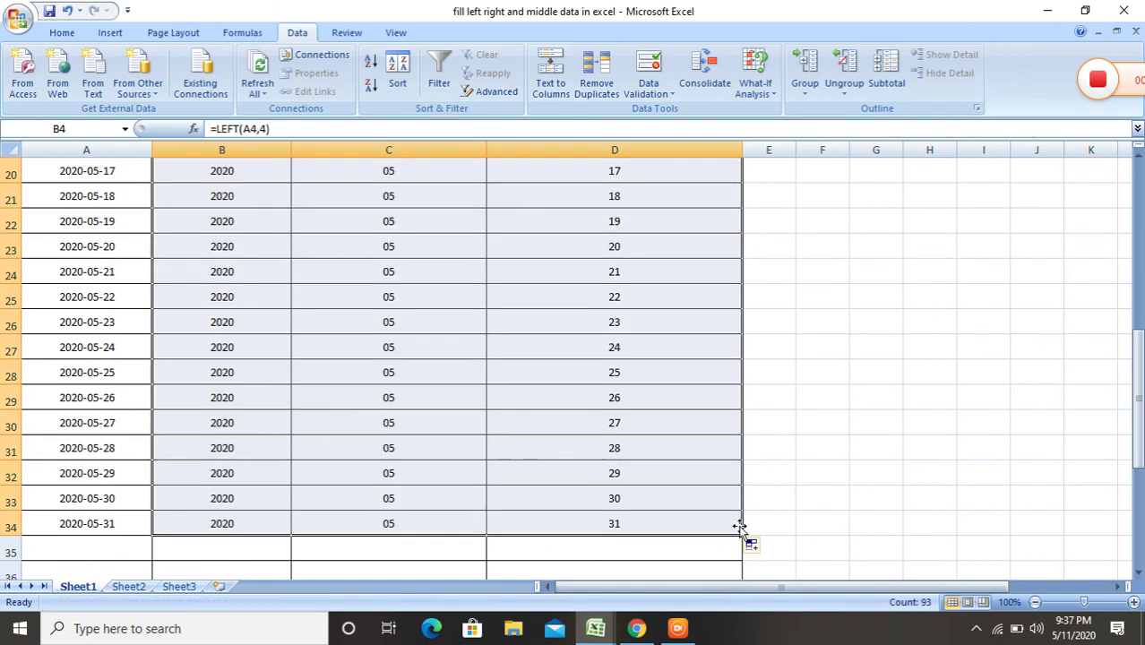
pyautogui.press('Up')
pyautogui.hotkey('ctrl', 'Home')
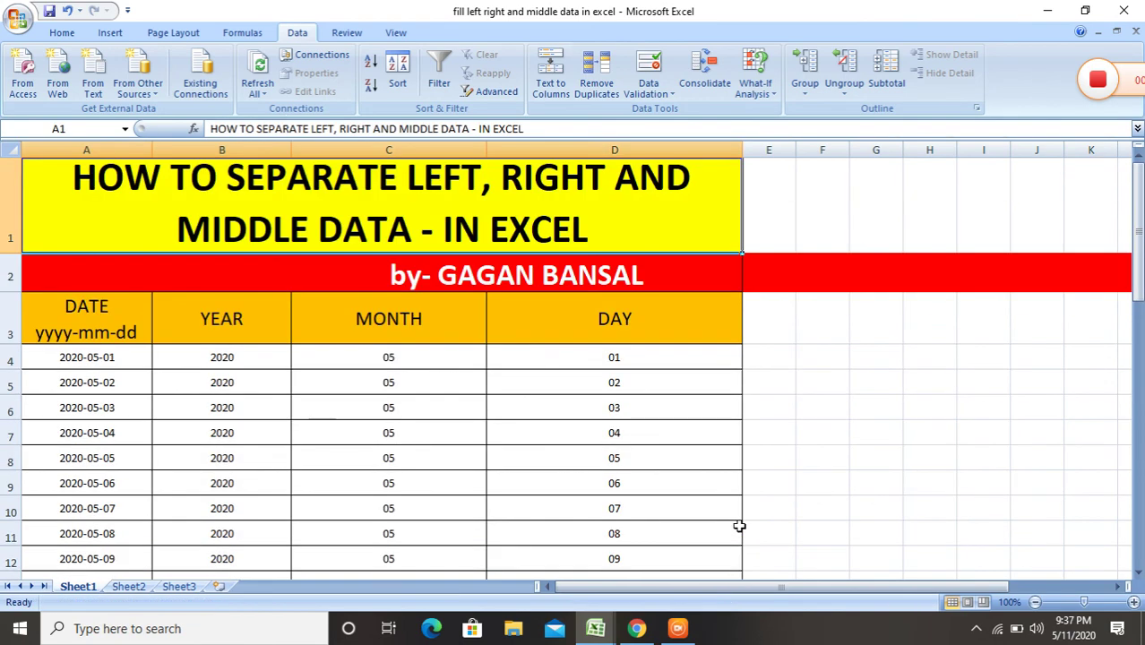
# Check the filled year and month formulas starting from B4.
pyautogui.click(254, 358)
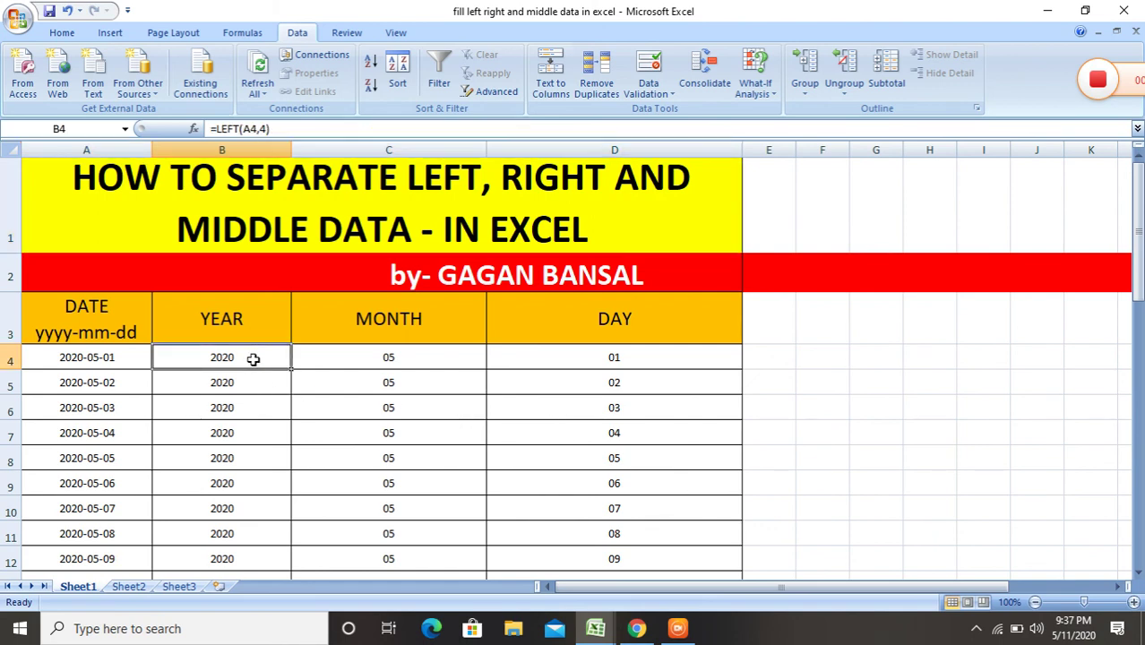
pyautogui.press('Down')
pyautogui.press('Down')
pyautogui.press('Down')
pyautogui.press('Down')
pyautogui.press('Right')
pyautogui.press('Up')
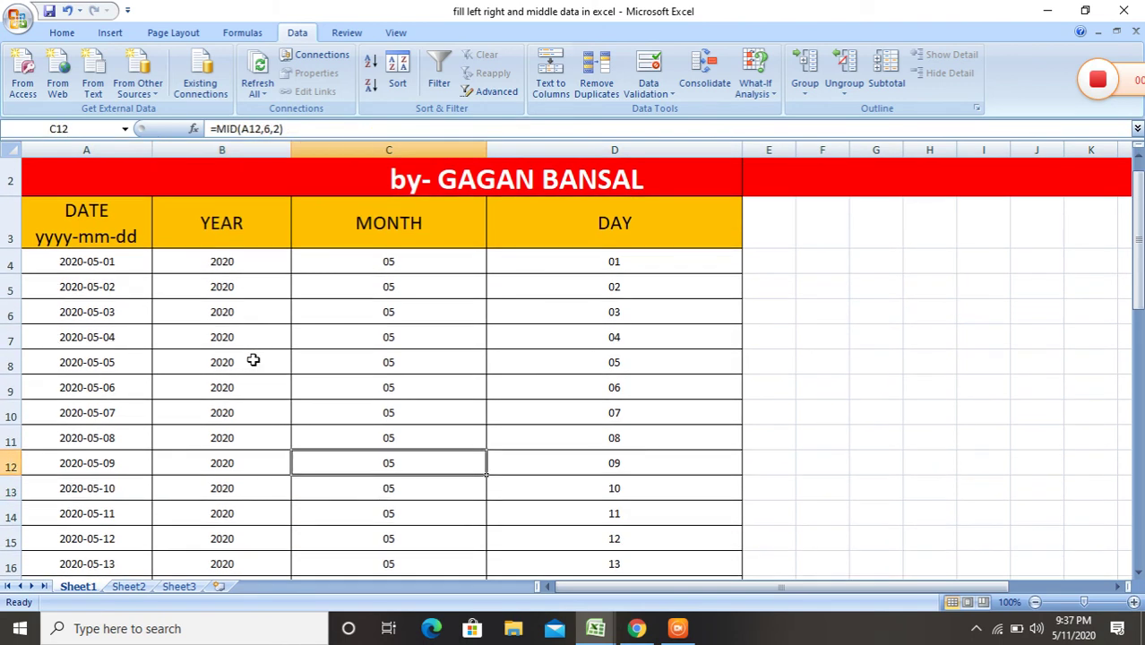
pyautogui.press('Up')
pyautogui.press('Up')
pyautogui.press('Up')
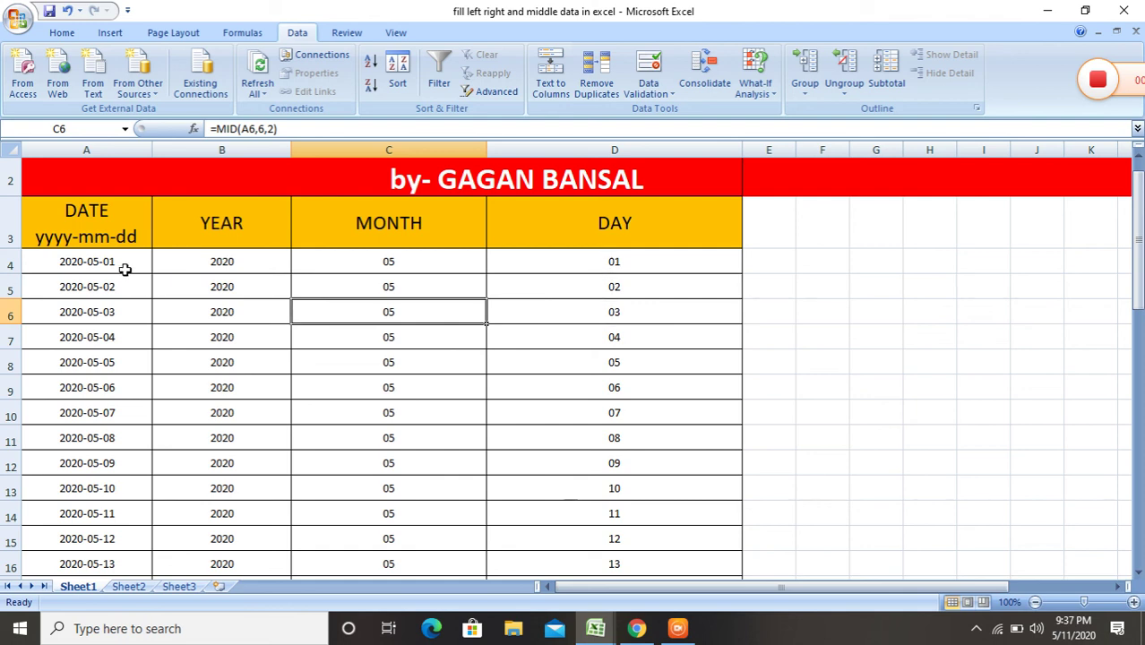
pyautogui.click(96, 261)
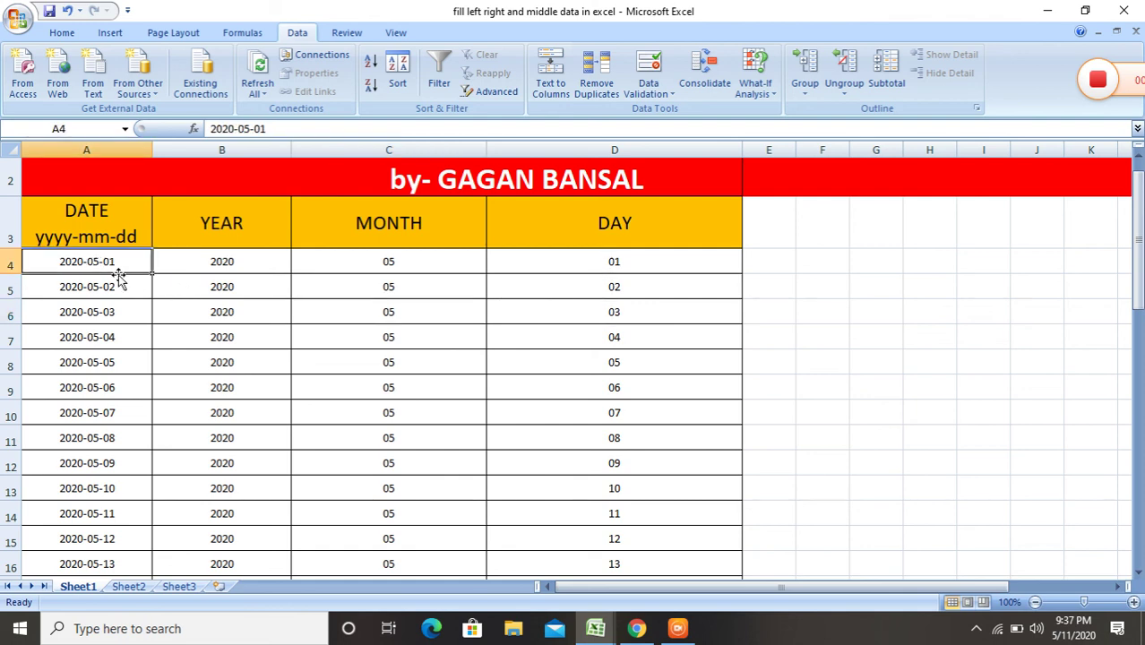
# Change the first date in A4 to 2020-MAY-01.
pyautogui.doubleClick(96, 261)
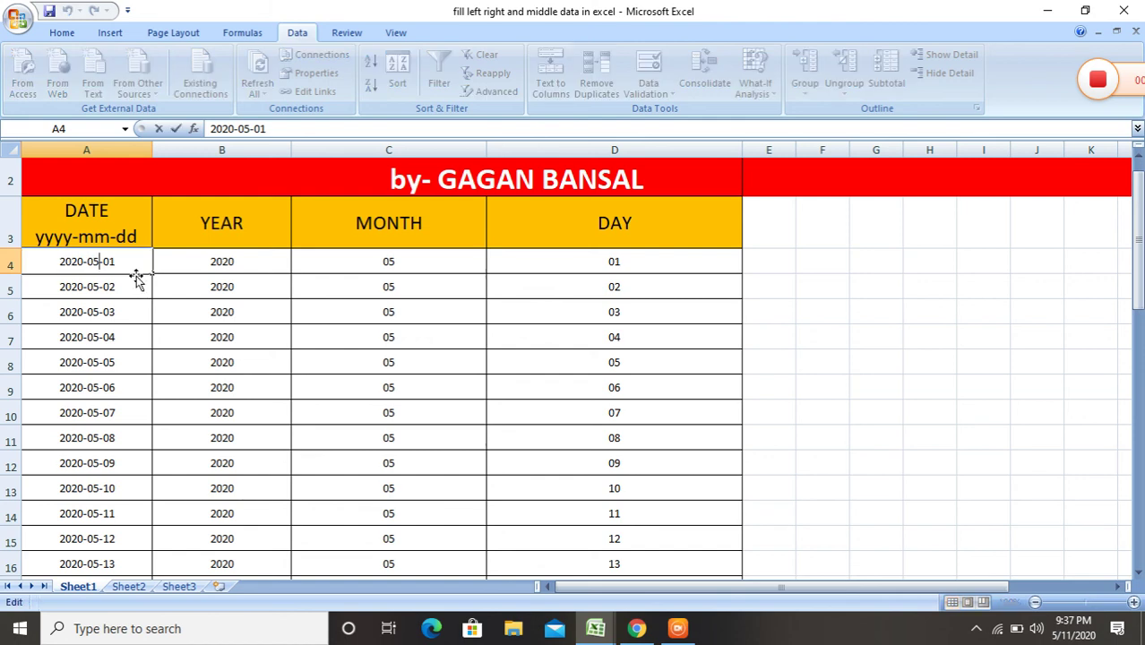
pyautogui.press('BackSpace')
pyautogui.press('BackSpace')
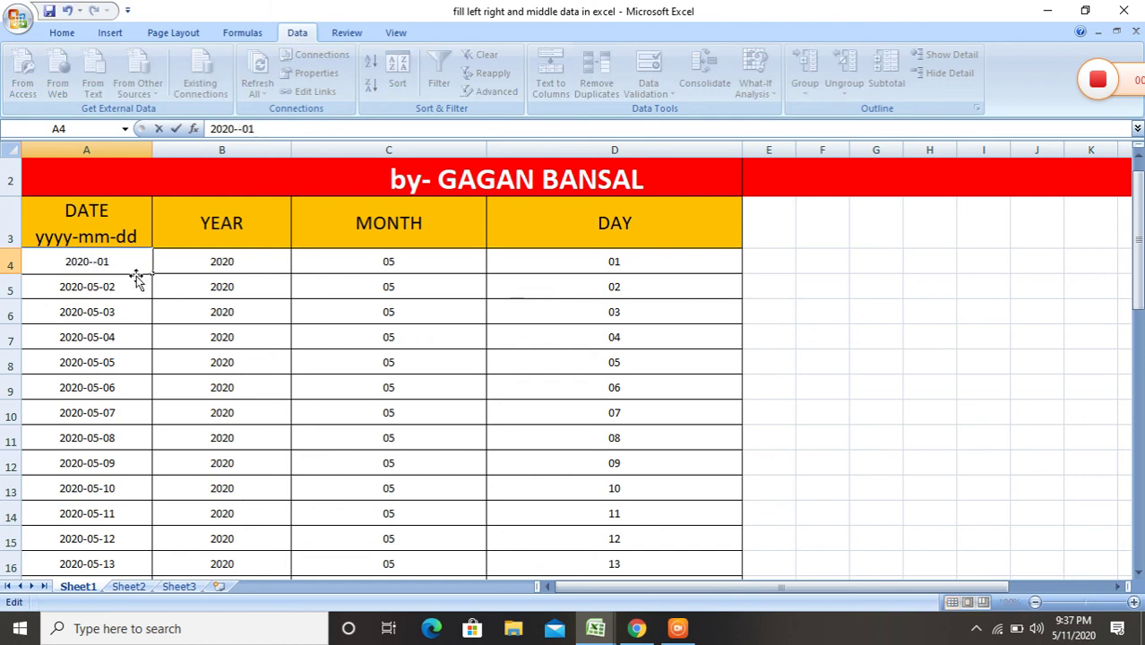
pyautogui.write('MA')
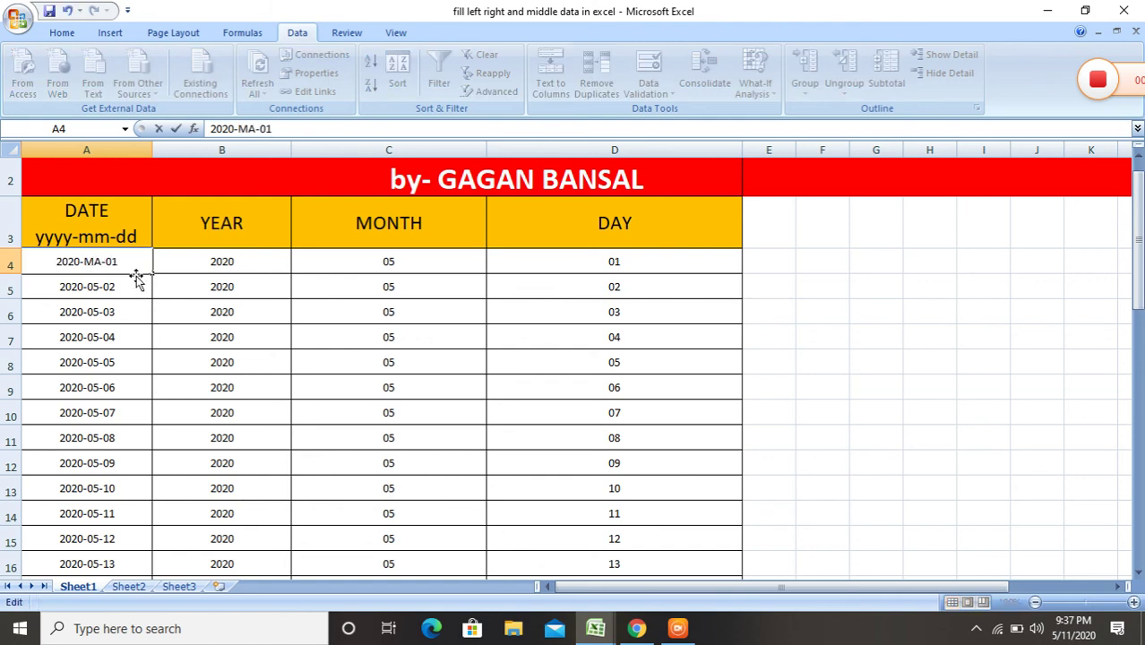
pyautogui.write('Y')
pyautogui.press('Return')
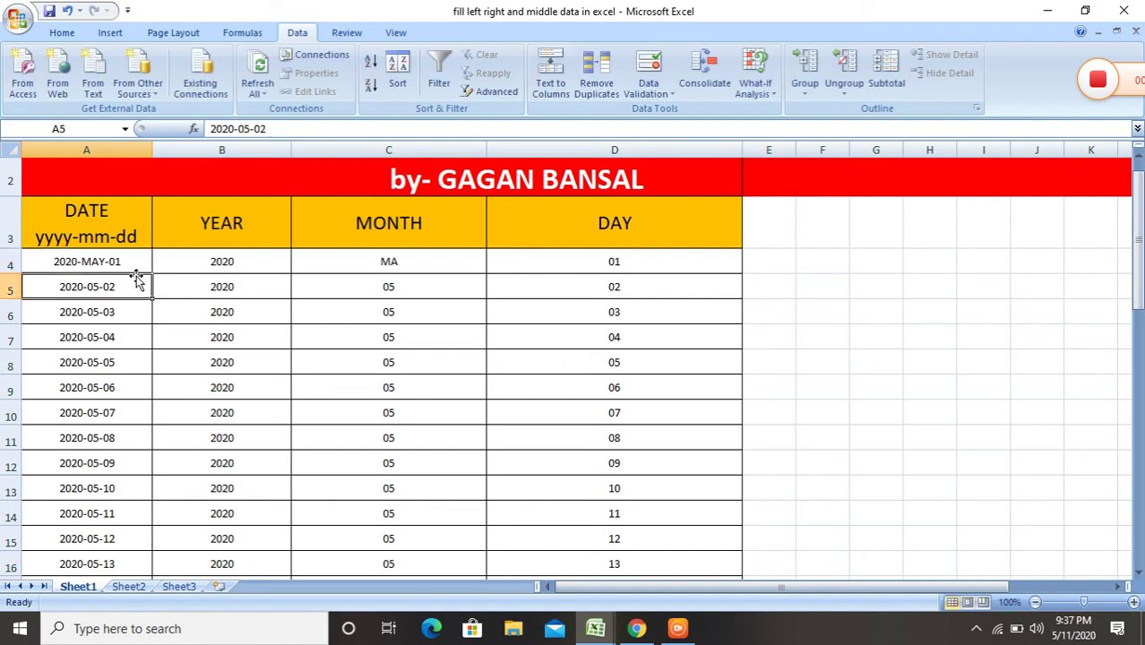
# Change the MID character count in C4 from 2 to 3 so it returns MAY.
pyautogui.doubleClick(382, 264)
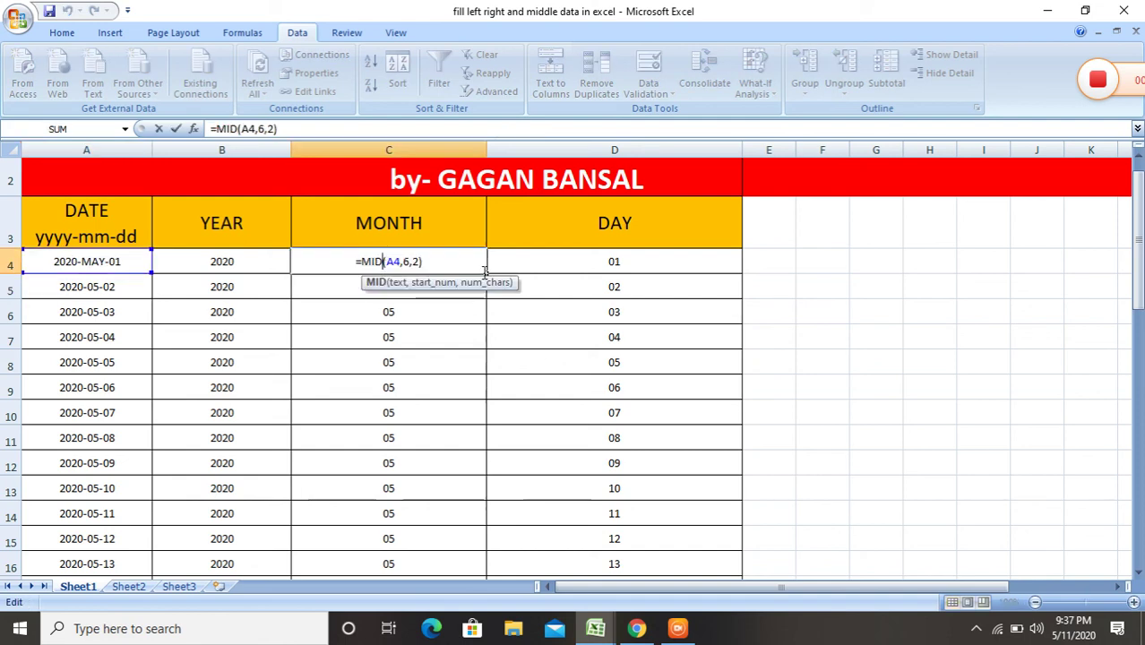
pyautogui.press('Right')
pyautogui.press('Right')
pyautogui.press('Right')
pyautogui.press('Right')
pyautogui.press('Right')
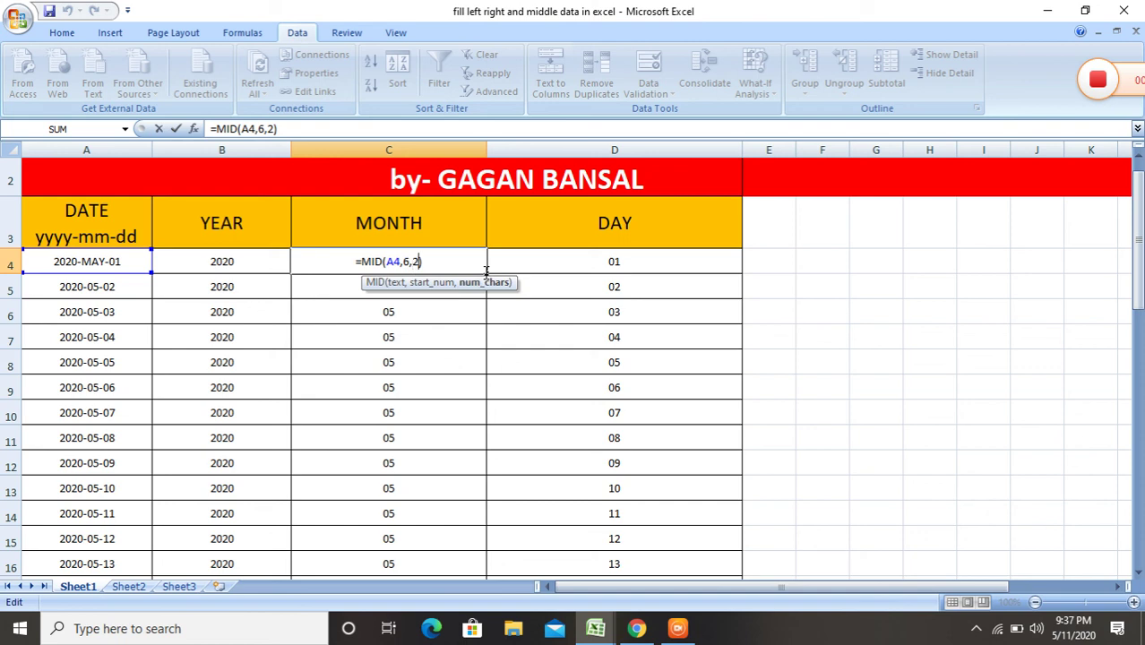
pyautogui.press('Delete')
pyautogui.write('3')
pyautogui.press('Return')
pyautogui.click(484, 269)
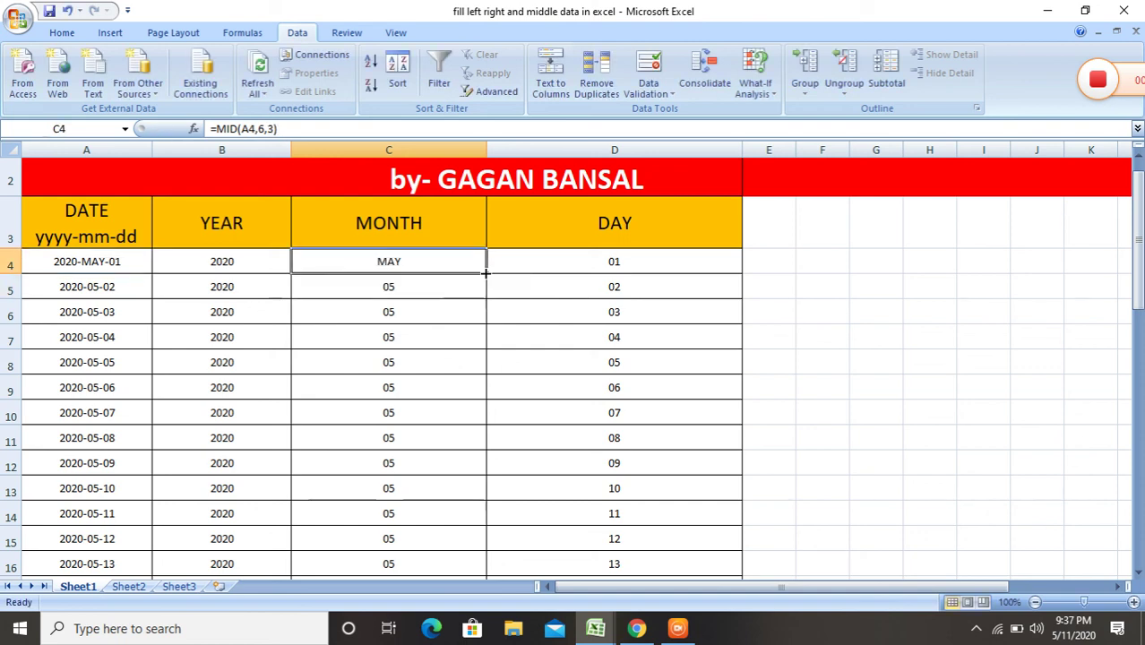